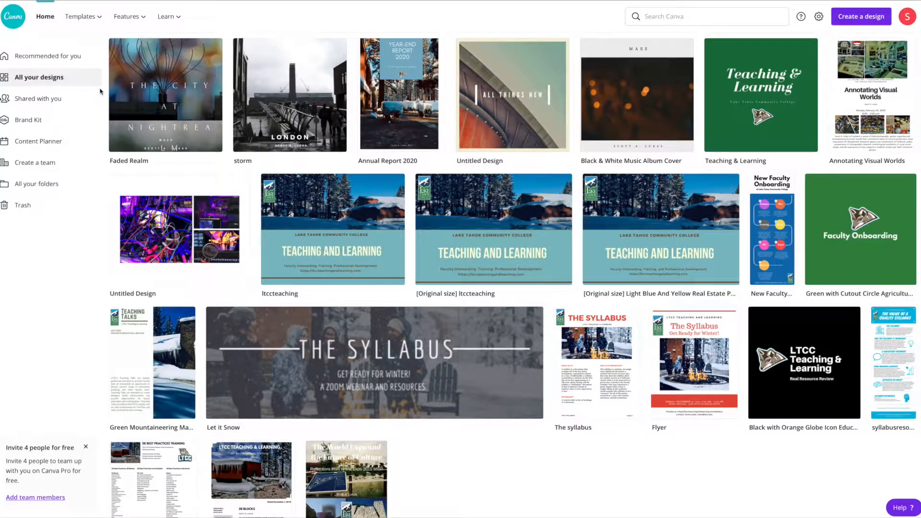
# Find the design named [Original size] ltccteaching among all designs and open it for editing.
pyautogui.scroll(-1, 506, 234)
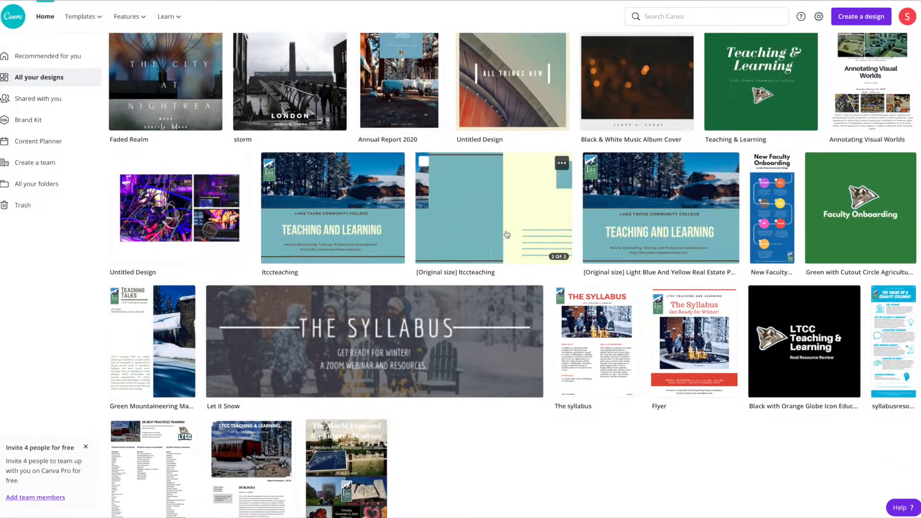
pyautogui.scroll(3, 507, 235)
pyautogui.scroll(-2, 507, 235)
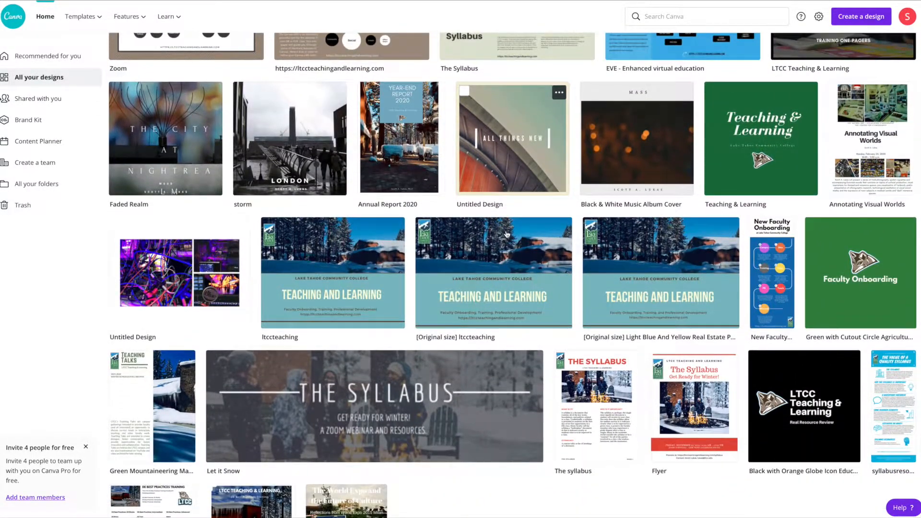
pyautogui.scroll(-1, 507, 235)
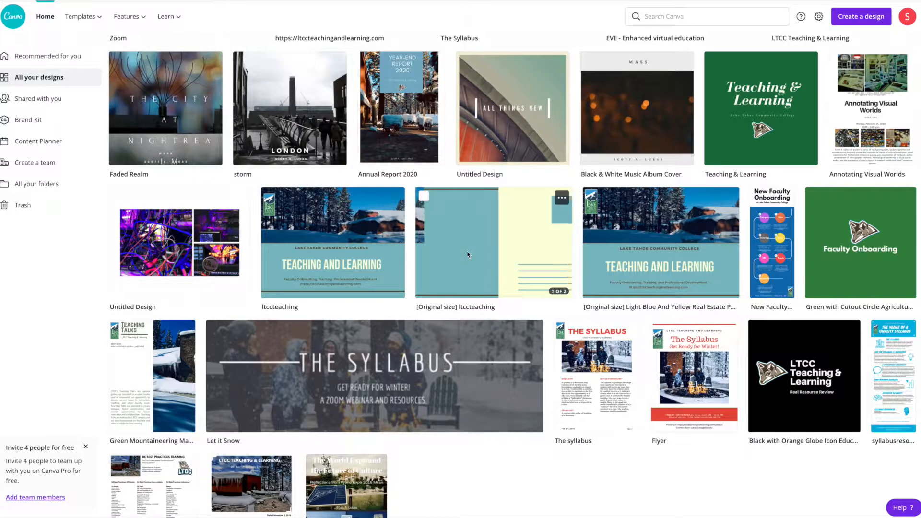
pyautogui.click(468, 255)
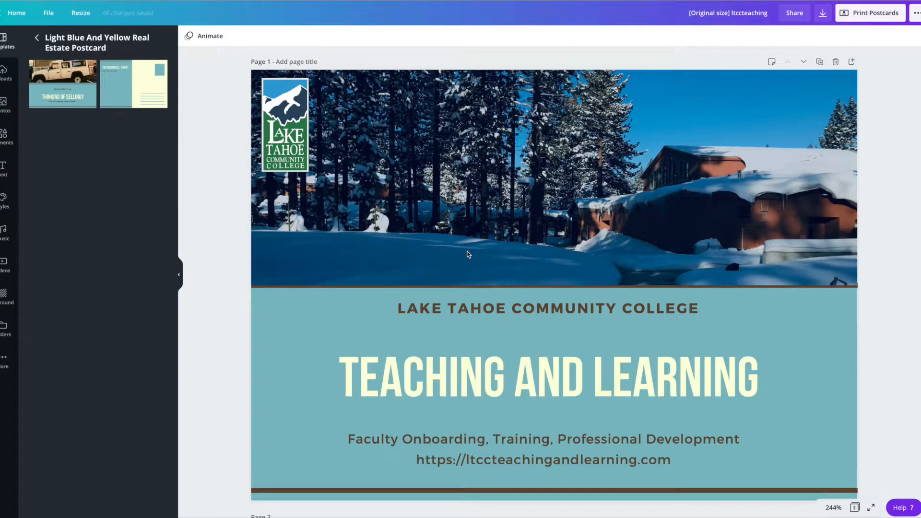
# Inspect the header photo and college logo on page 1, and look through the trending stock photos.
pyautogui.click(485, 202)
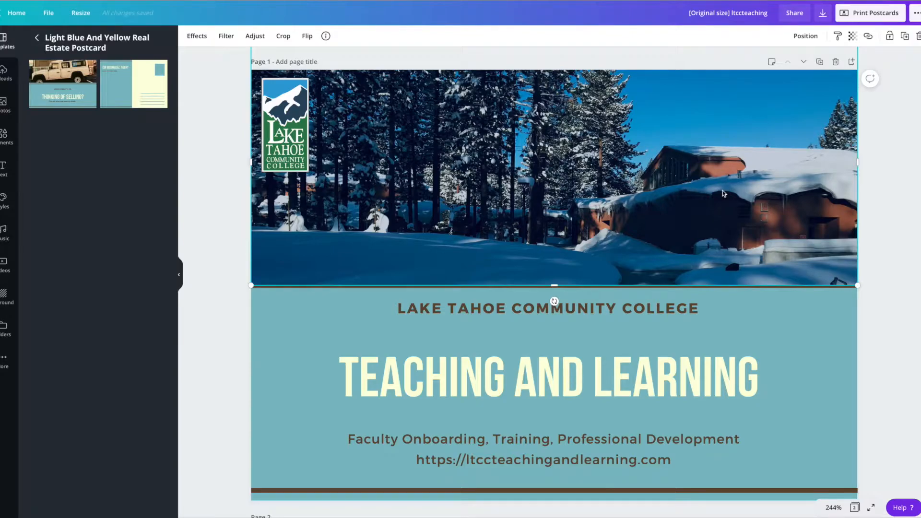
pyautogui.click(291, 120)
pyautogui.click(637, 182)
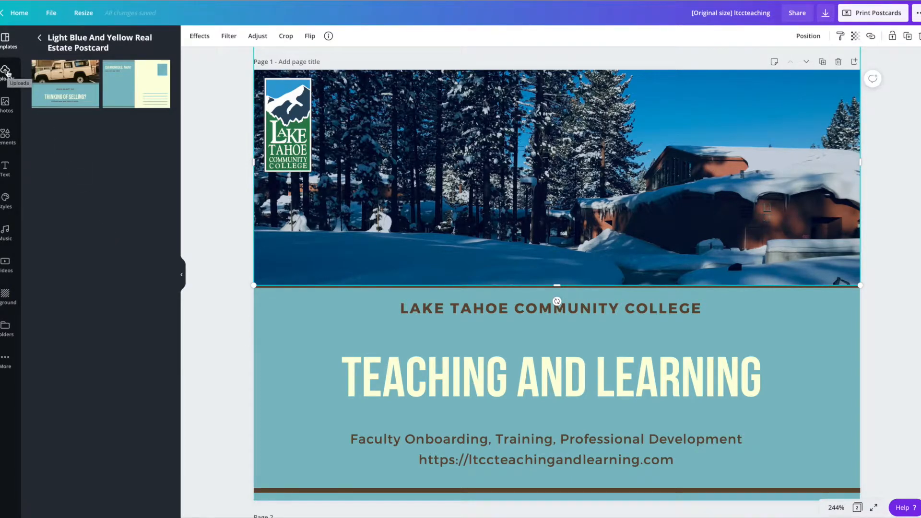
pyautogui.click(6, 105)
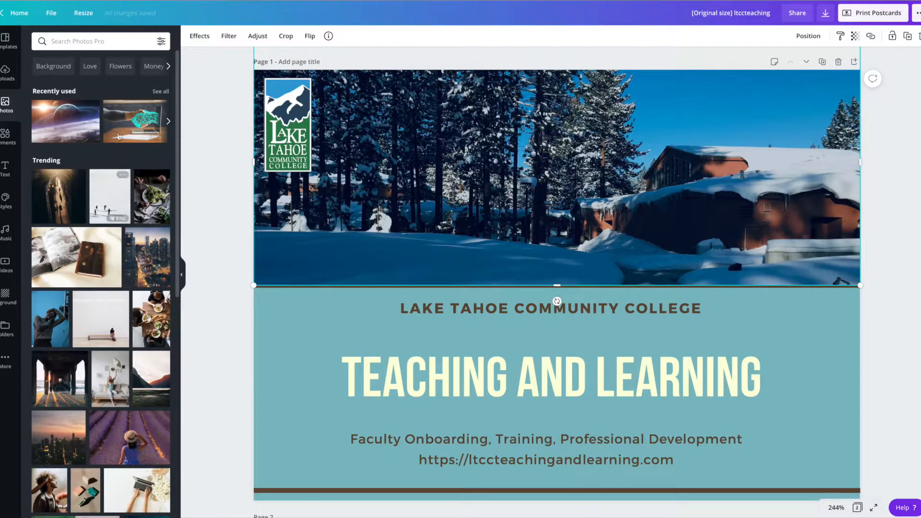
pyautogui.scroll(-10, 142, 340)
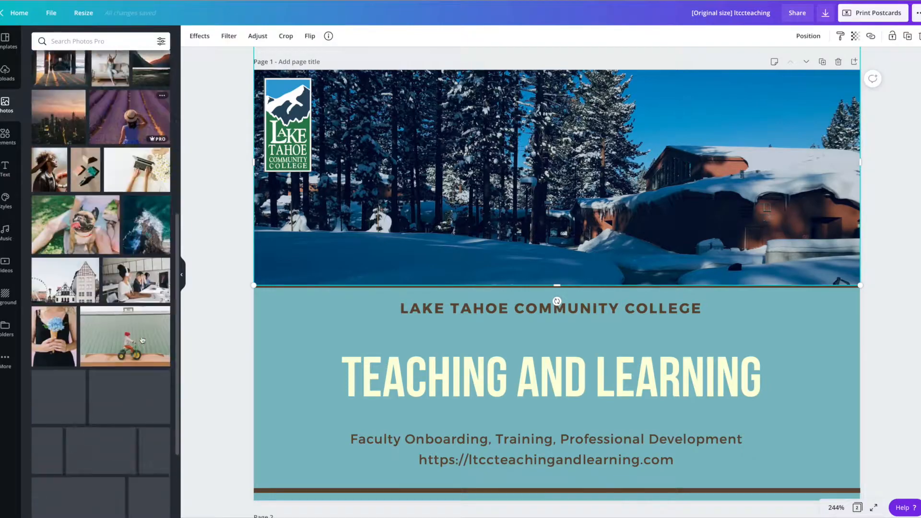
pyautogui.scroll(10, 142, 340)
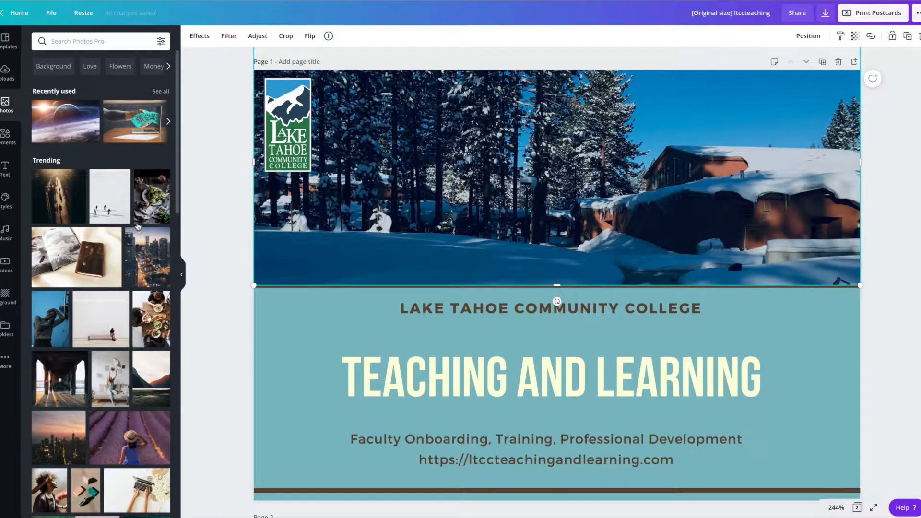
# Add the recently used YouTube graphic to page 1, shrink it, and place it over the building side of the header photo.
pyautogui.click(8, 139)
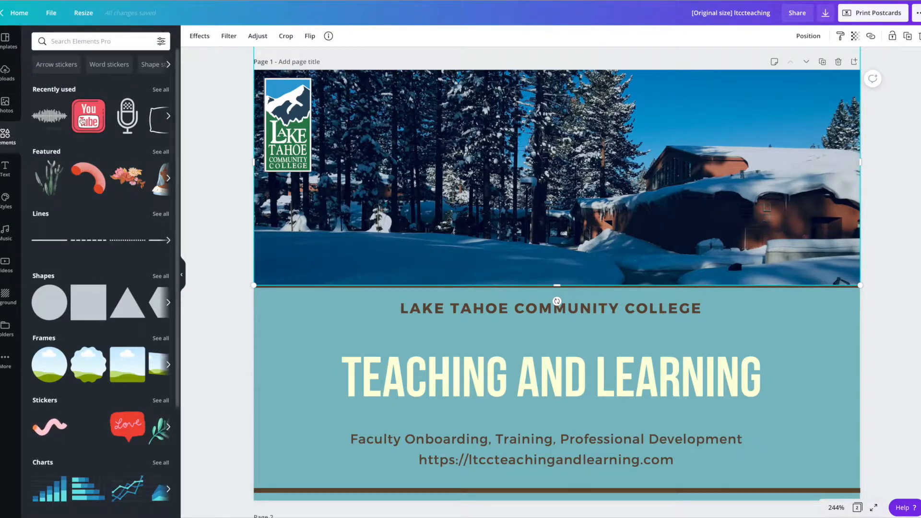
pyautogui.moveTo(96, 123)
pyautogui.moveTo(97, 123); pyautogui.dragTo(552, 368)
pyautogui.moveTo(424, 248); pyautogui.dragTo(714, 275)
pyautogui.scroll(-1, 761, 284)
pyautogui.moveTo(759, 308); pyautogui.dragTo(788, 126)
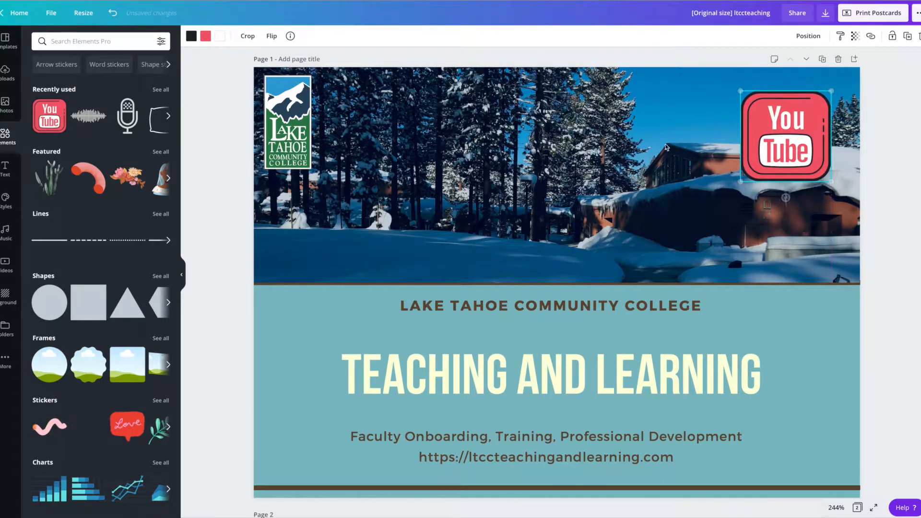
# Move the YouTube graphic closer to the header photo's centre, enlarge it slightly, and delete it.
pyautogui.click(679, 145)
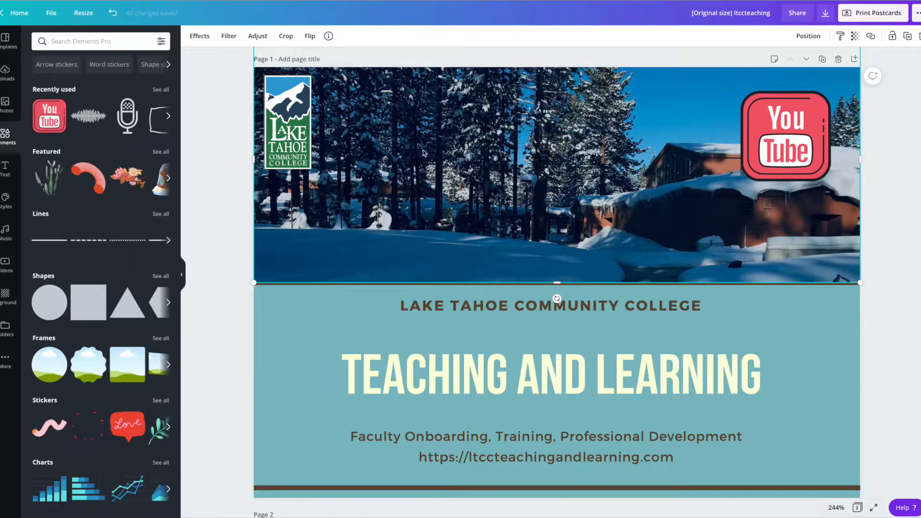
pyautogui.click(790, 133)
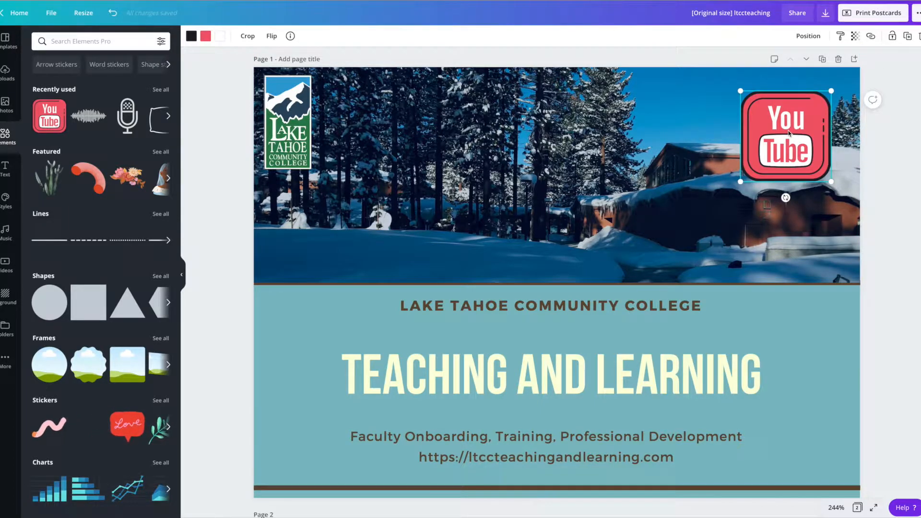
pyautogui.moveTo(790, 133); pyautogui.dragTo(660, 148)
pyautogui.moveTo(611, 198); pyautogui.dragTo(596, 212)
pyautogui.doubleClick(647, 156)
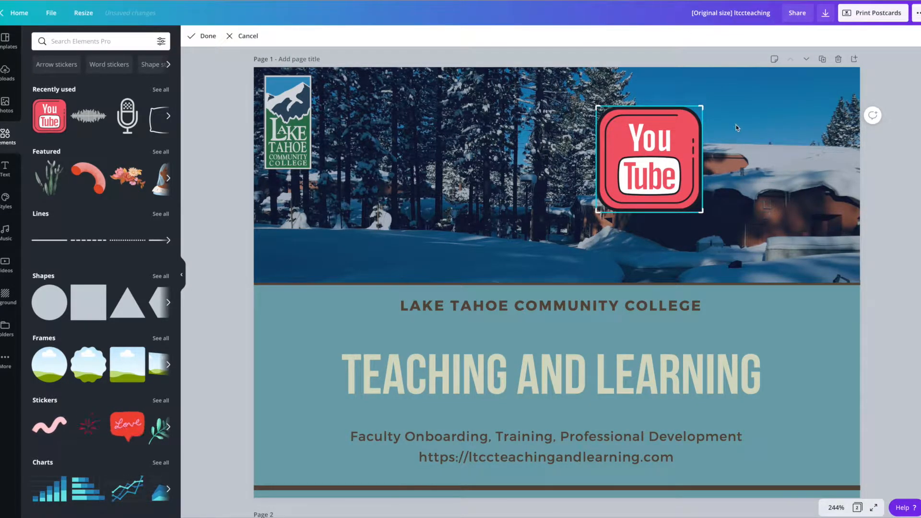
pyautogui.click(735, 126)
pyautogui.click(643, 142)
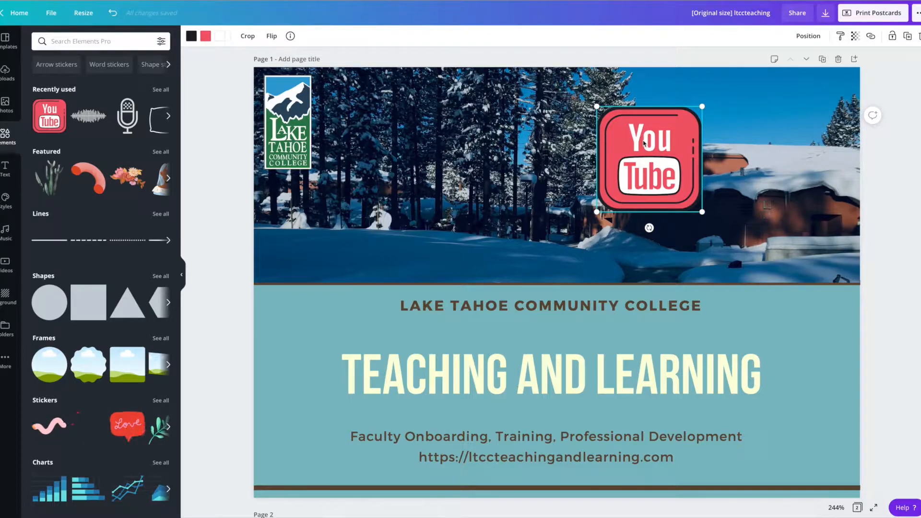
pyautogui.press('Delete')
# Select the snowy header photo on page 1 and view its filter presets.
pyautogui.click(600, 151)
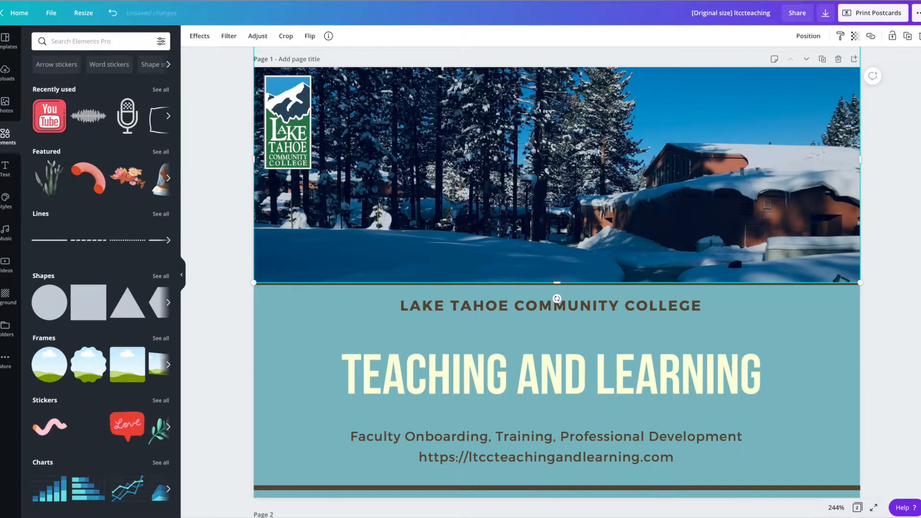
pyautogui.doubleClick(600, 151)
pyautogui.doubleClick(488, 144)
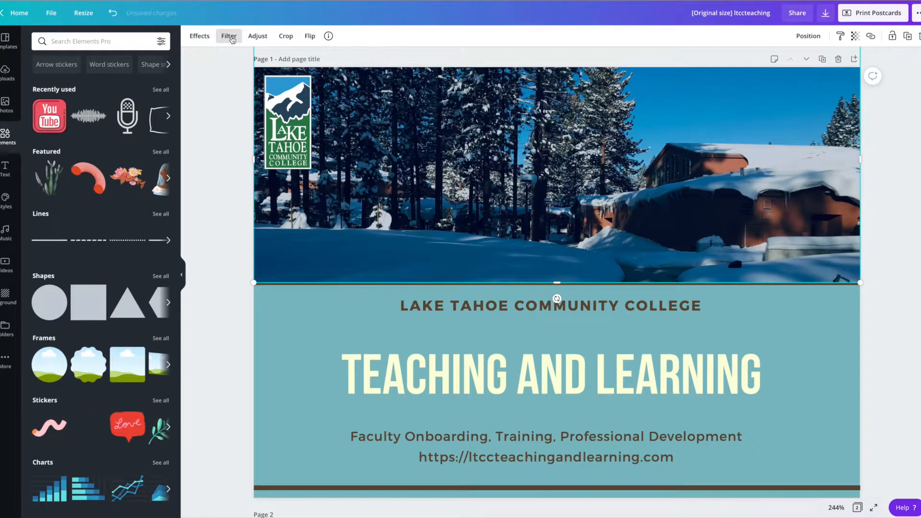
pyautogui.click(230, 37)
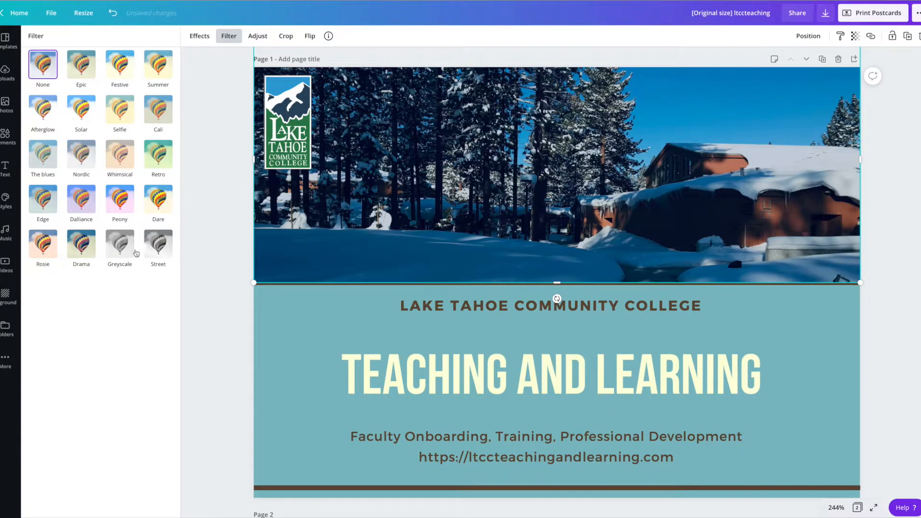
# Try a vignette of 100 on the header photo and set it back to 0.
pyautogui.click(259, 36)
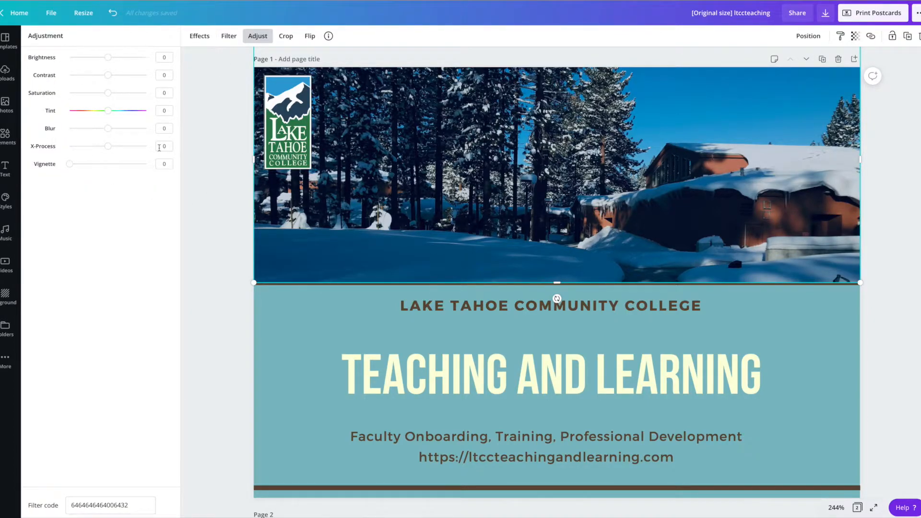
pyautogui.moveTo(70, 164); pyautogui.dragTo(145, 165)
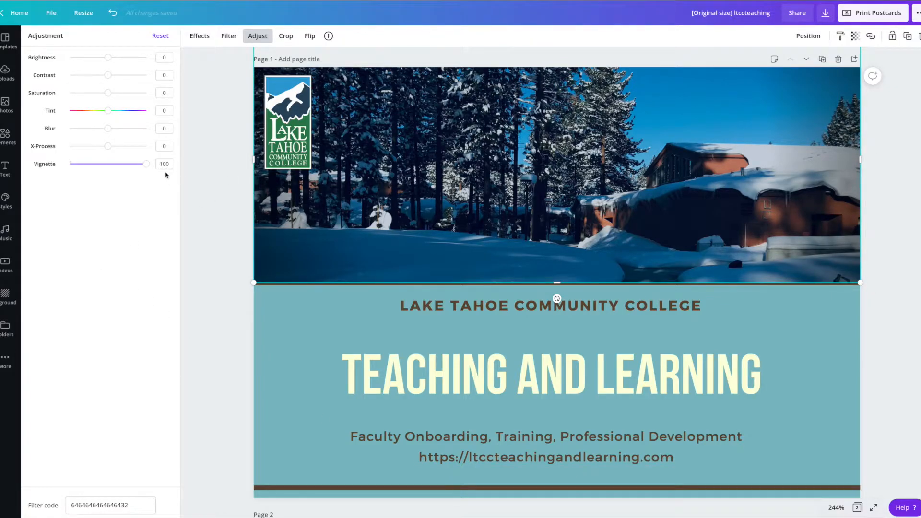
pyautogui.moveTo(145, 164); pyautogui.dragTo(62, 164)
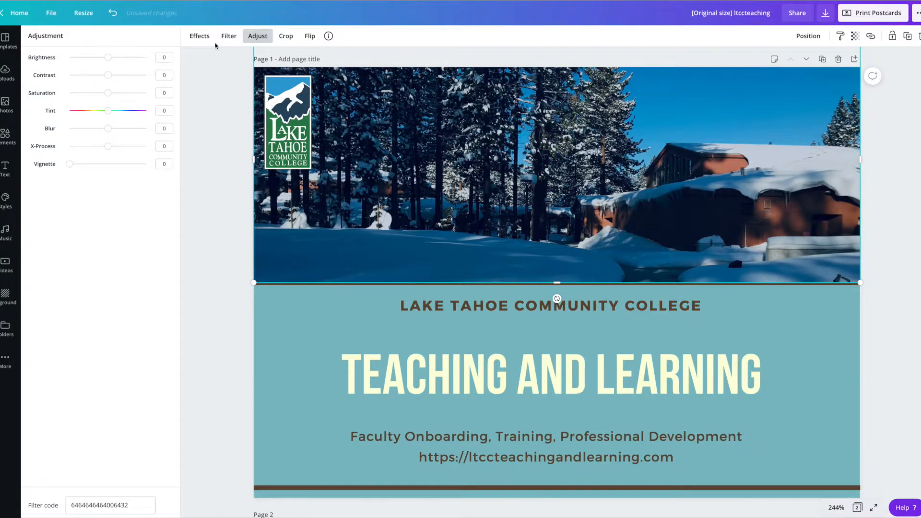
# Check the header photo's crop view without cropping, and look over its available effects and filters.
pyautogui.click(288, 36)
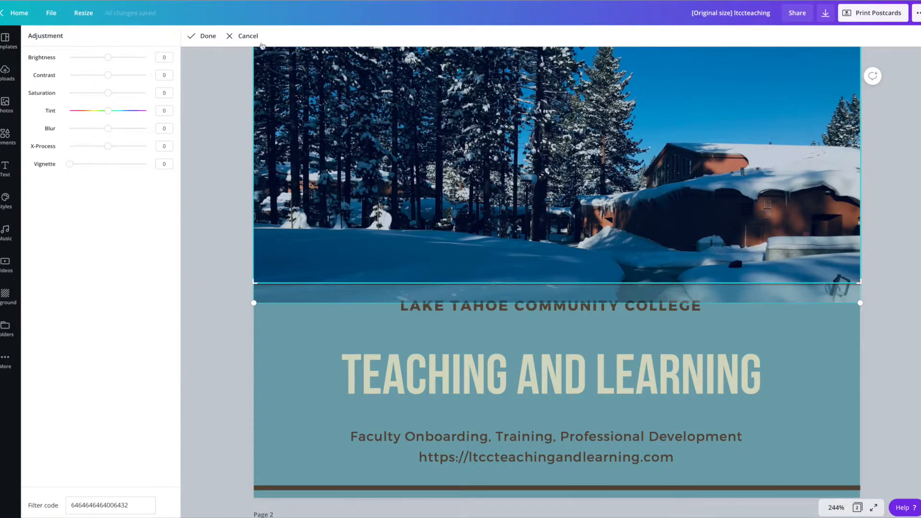
pyautogui.click(245, 36)
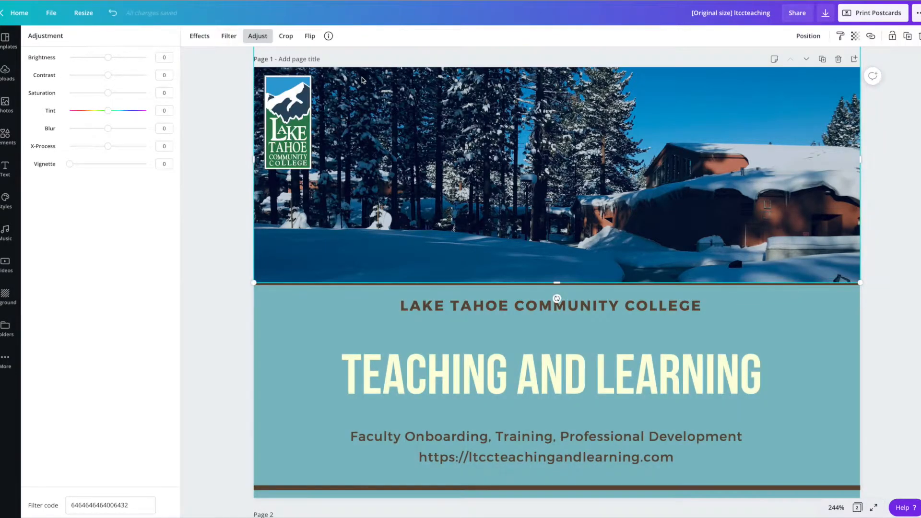
pyautogui.click(201, 36)
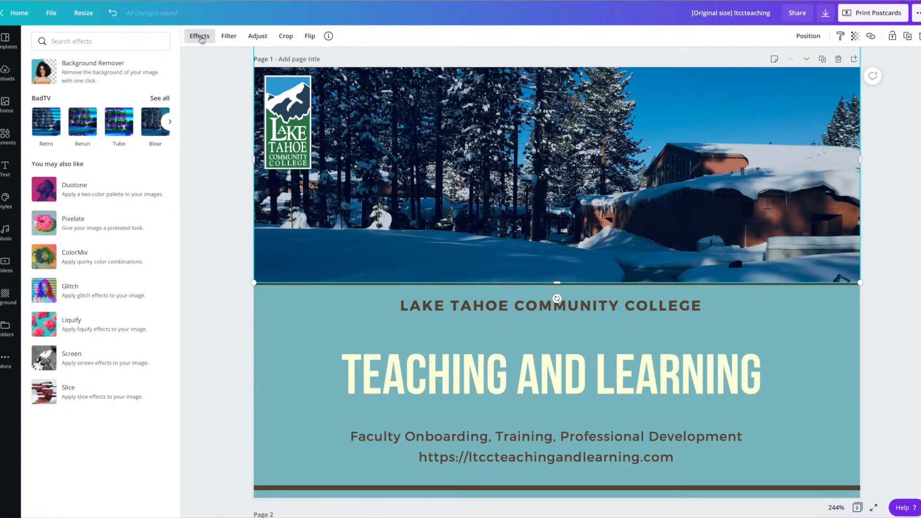
pyautogui.click(229, 36)
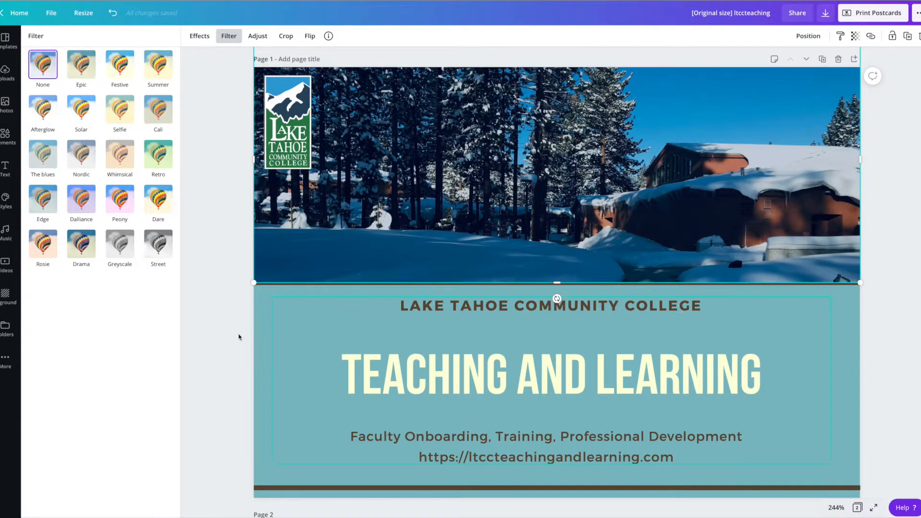
# Search the graphic elements library for "anthropology".
pyautogui.click(7, 137)
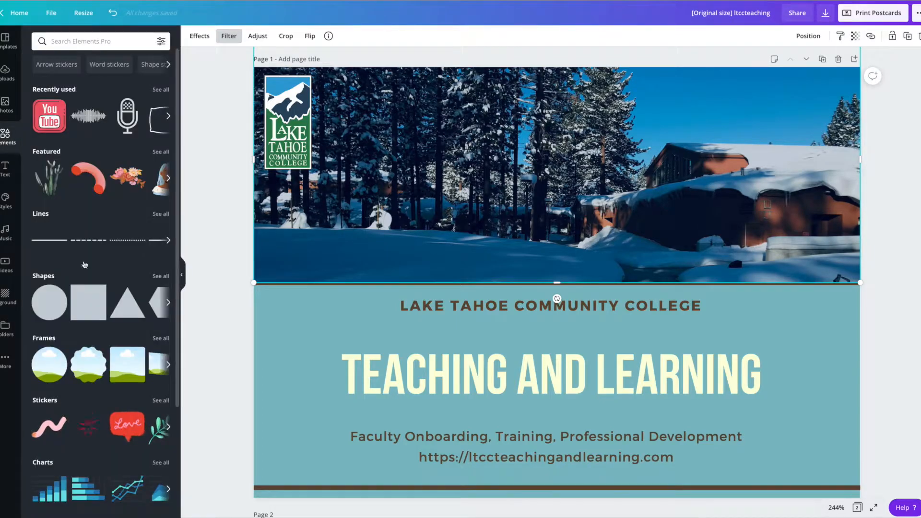
pyautogui.scroll(-3, 95, 312)
pyautogui.scroll(2, 95, 312)
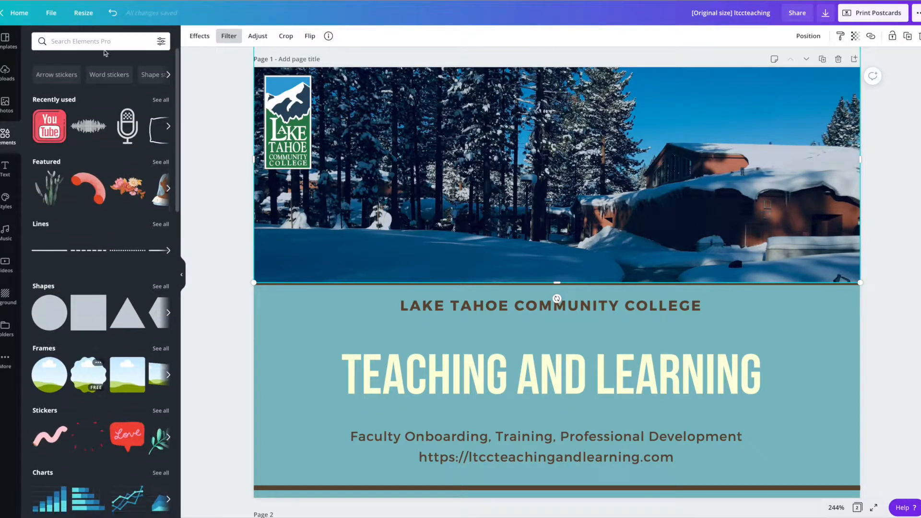
pyautogui.click(82, 43)
pyautogui.write('ant')
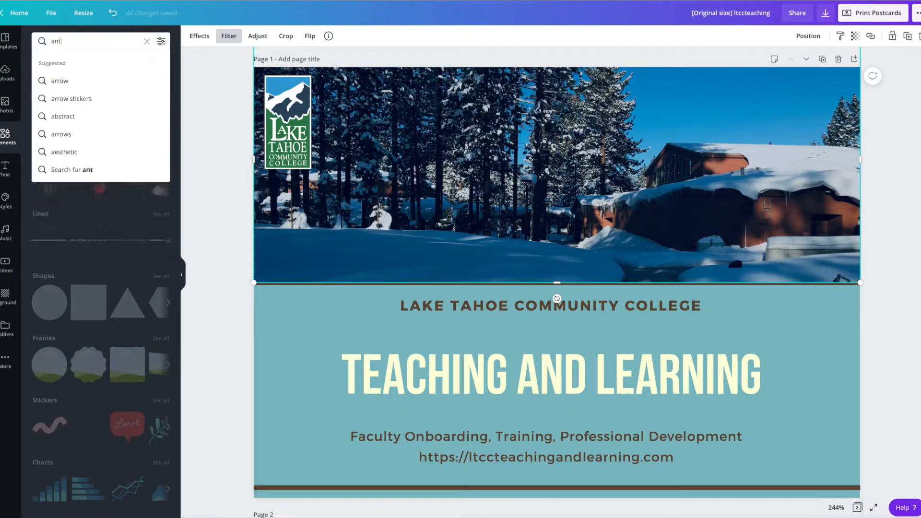
pyautogui.write('hropology')
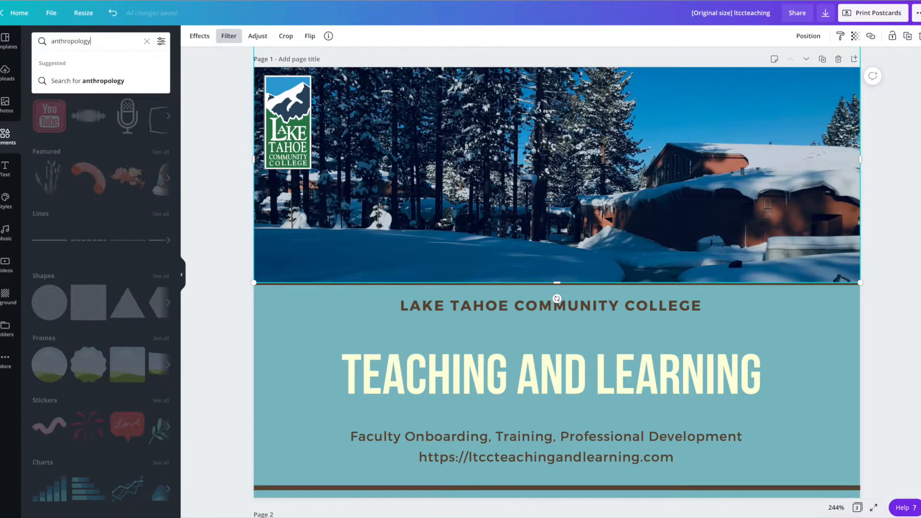
pyautogui.press('Return')
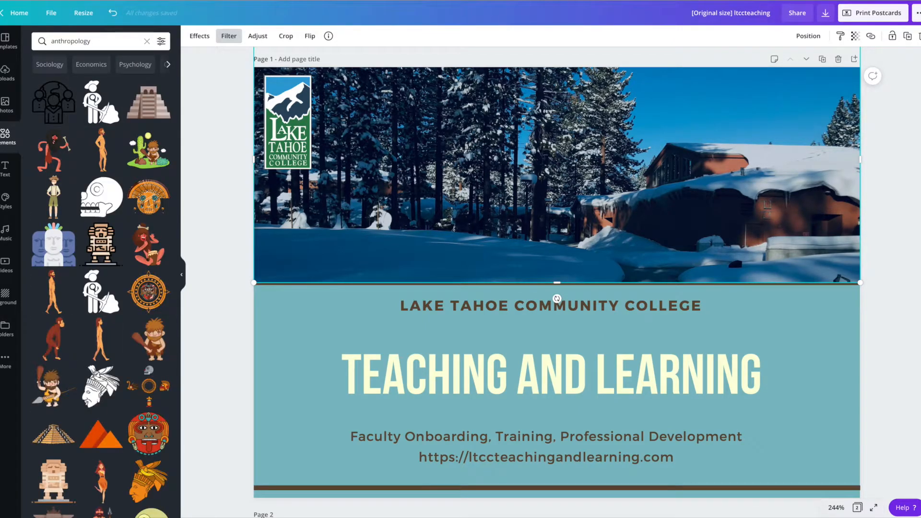
# Place the figure with hat and pickaxe beside the Teaching and Learning title on page 1 and recolour it white.
pyautogui.moveTo(103, 117); pyautogui.dragTo(752, 352)
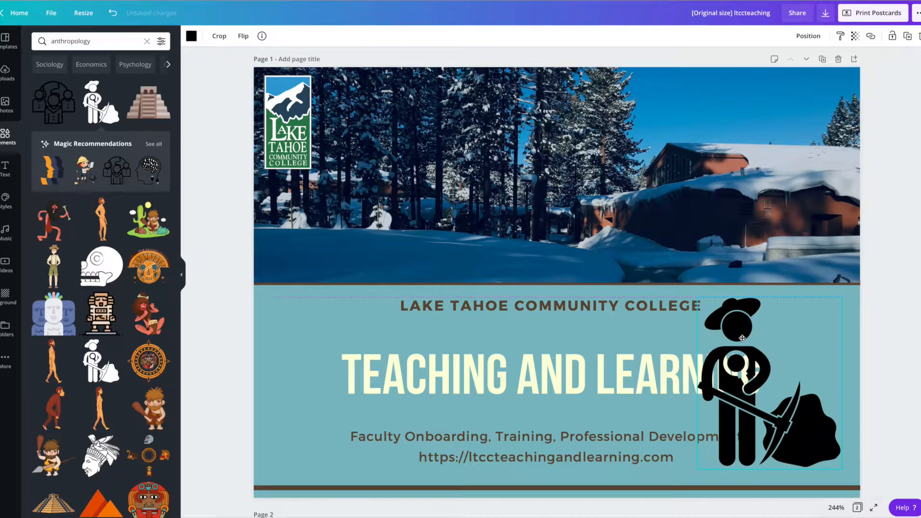
pyautogui.doubleClick(736, 339)
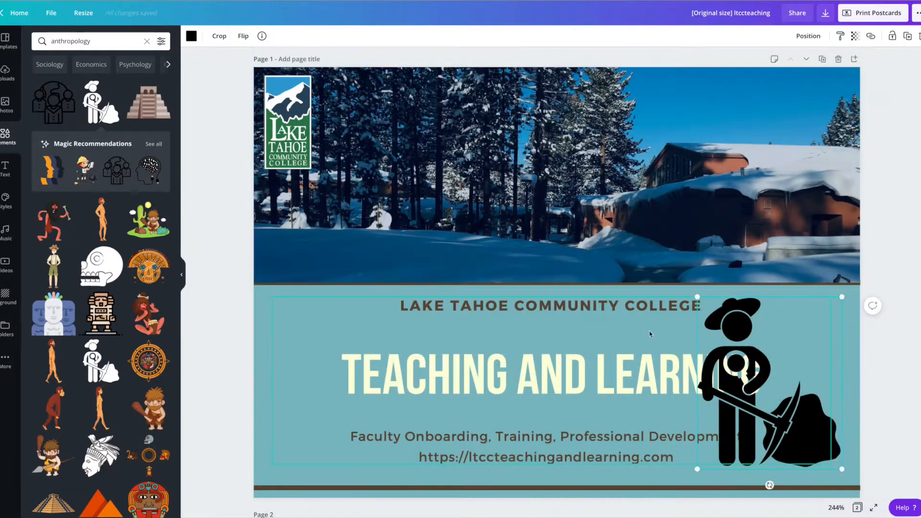
pyautogui.click(231, 39)
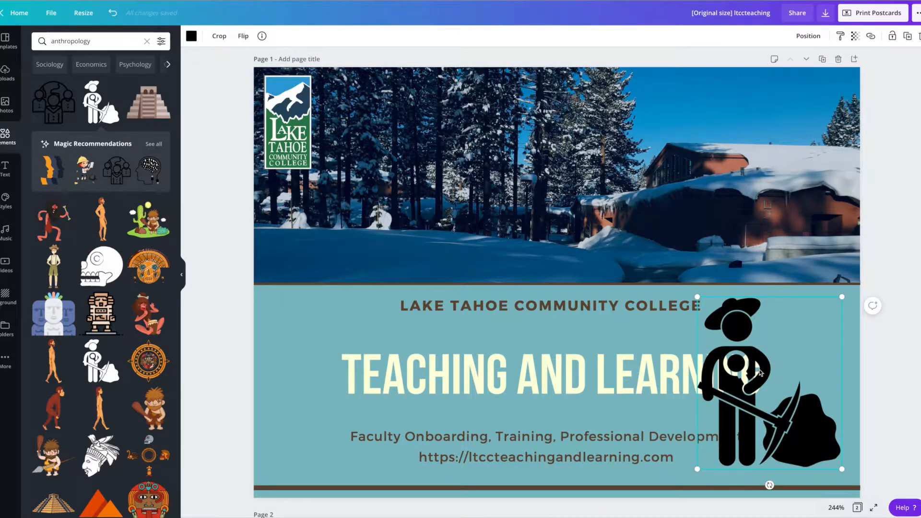
pyautogui.click(191, 37)
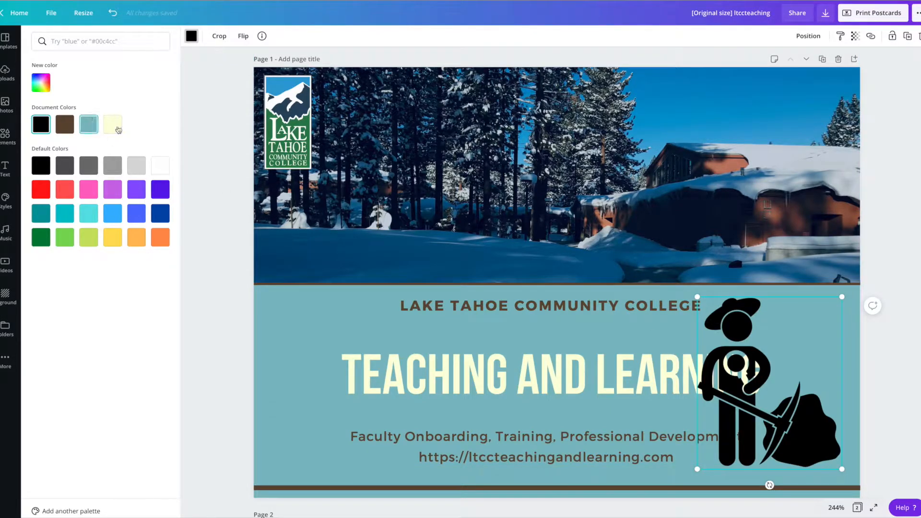
pyautogui.click(161, 165)
# Shrink the white pickaxe figure and move it onto the header photo, just below the college logo.
pyautogui.moveTo(698, 297); pyautogui.dragTo(768, 115)
pyautogui.click(769, 150)
pyautogui.moveTo(770, 150); pyautogui.dragTo(362, 236)
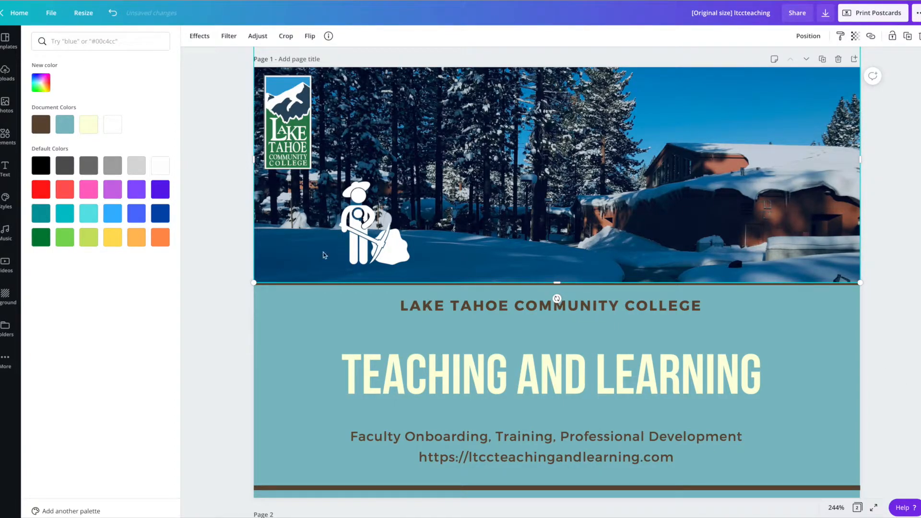
# Add the starburst "Online Sale" text combination to page 1 and recolour its word "Sale" white.
pyautogui.click(6, 169)
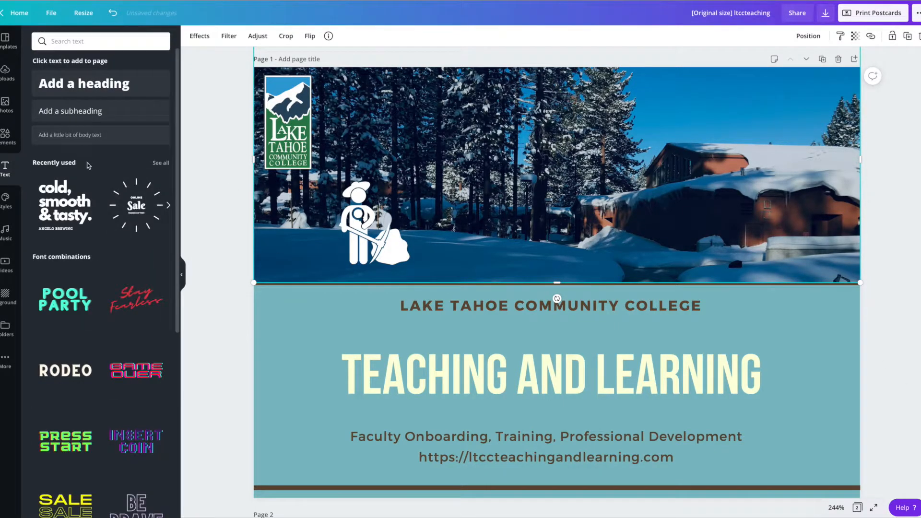
pyautogui.scroll(-1, 111, 192)
pyautogui.moveTo(136, 187); pyautogui.dragTo(452, 138)
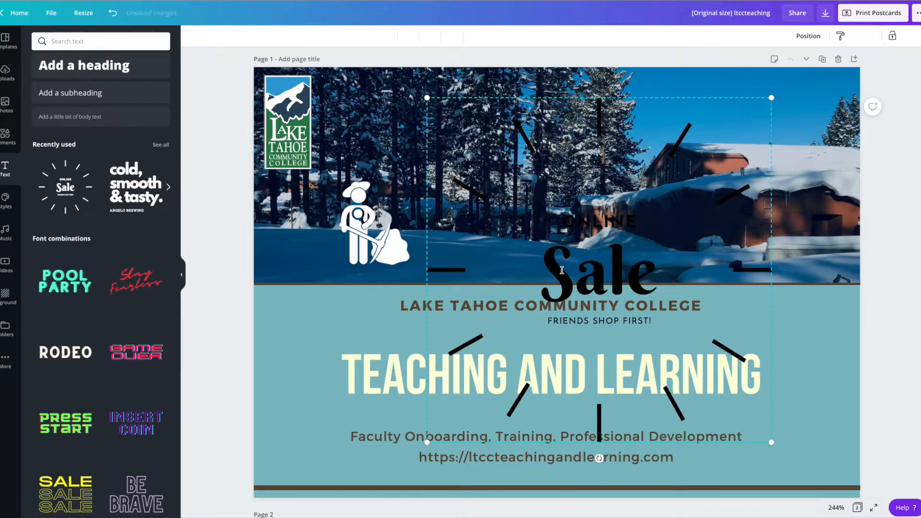
pyautogui.click(561, 270)
pyautogui.click(562, 271)
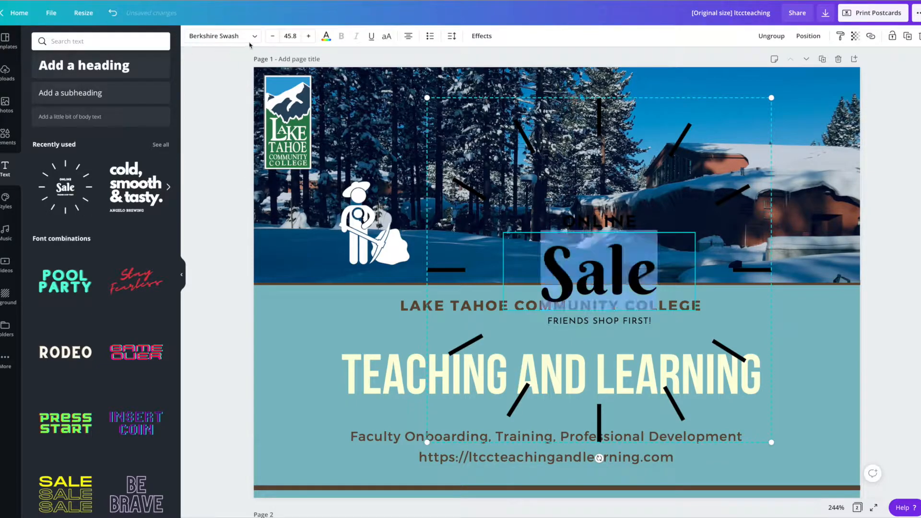
pyautogui.click(326, 36)
pyautogui.click(136, 125)
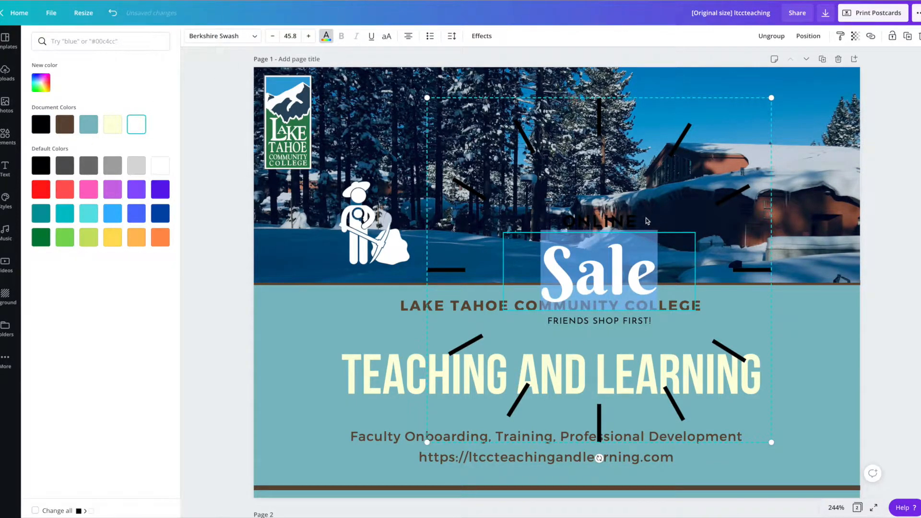
# Shrink the Sale graphic, place it over the snowy building in the header photo, and move the pickaxe figure beside it.
pyautogui.moveTo(427, 97); pyautogui.dragTo(660, 330)
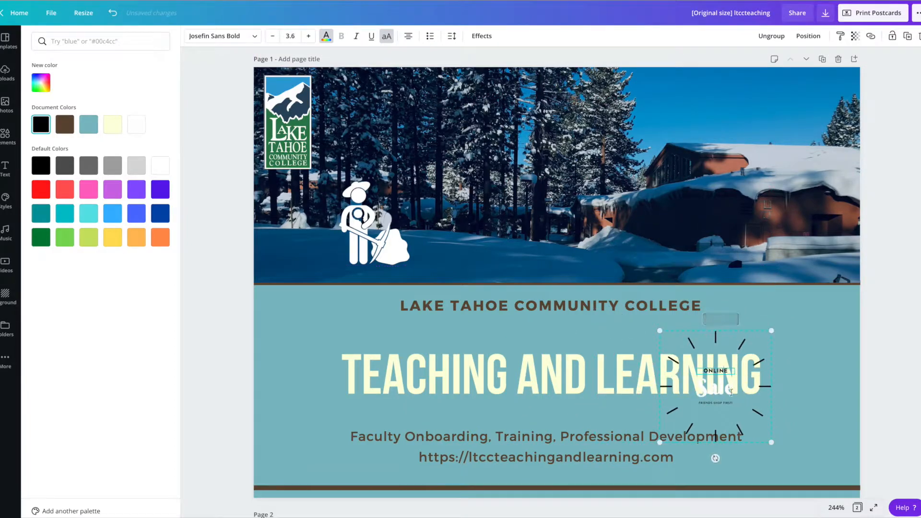
pyautogui.moveTo(732, 391); pyautogui.dragTo(783, 167)
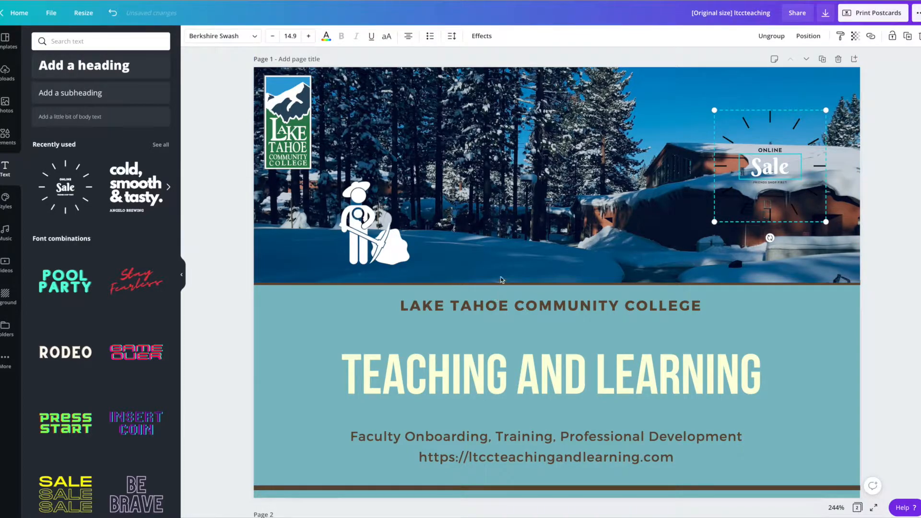
pyautogui.moveTo(377, 228); pyautogui.dragTo(692, 168)
# Group the white pickaxe figure with the header photo and shift the group slightly right.
pyautogui.click(690, 223)
pyautogui.click(696, 159)
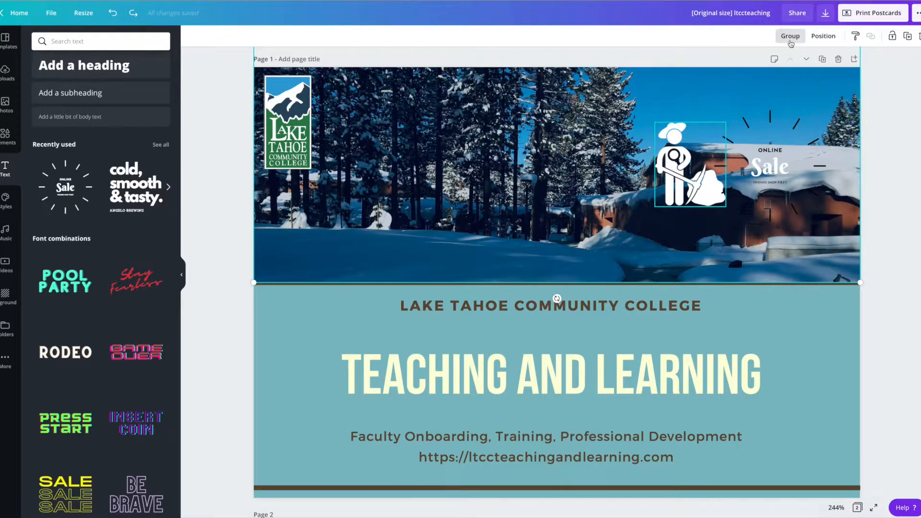
pyautogui.click(790, 37)
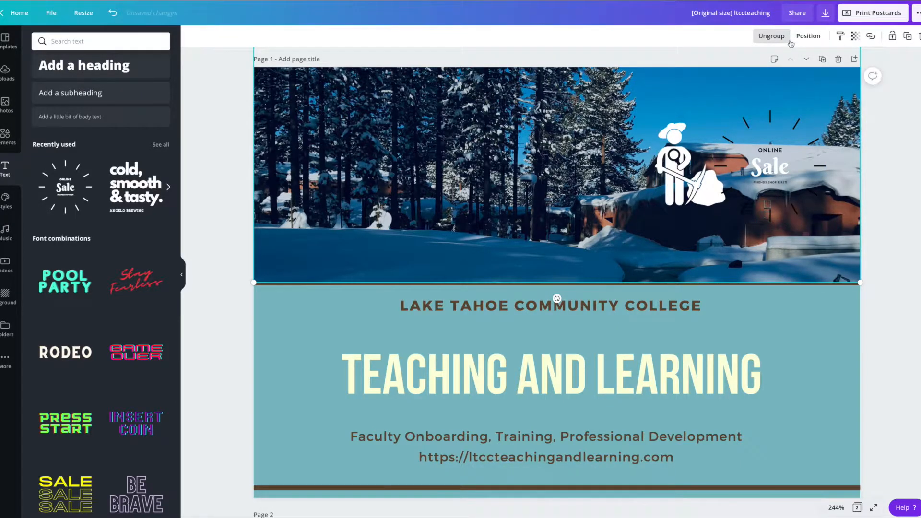
pyautogui.moveTo(656, 156); pyautogui.dragTo(681, 160)
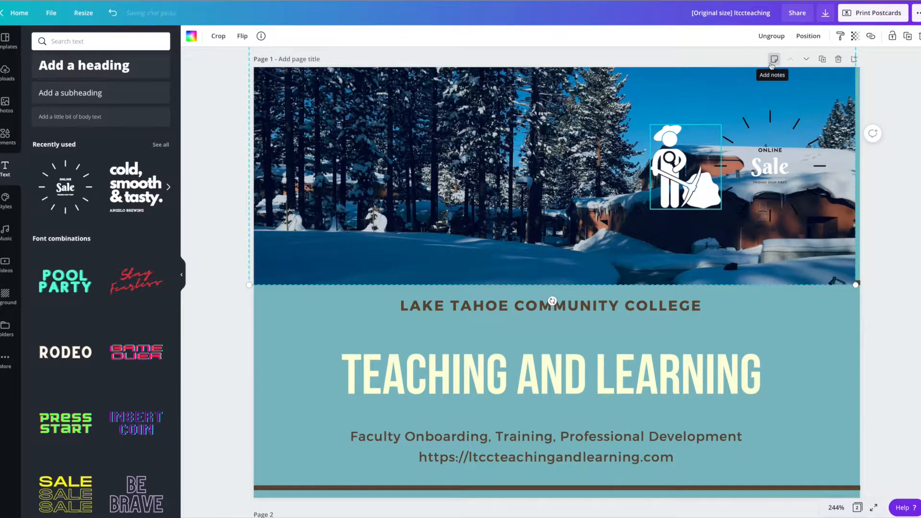
pyautogui.moveTo(744, 94); pyautogui.dragTo(773, 96)
# Open the link entry for the "Teaching and Learning" title, then dismiss it without adding a link.
pyautogui.click(678, 368)
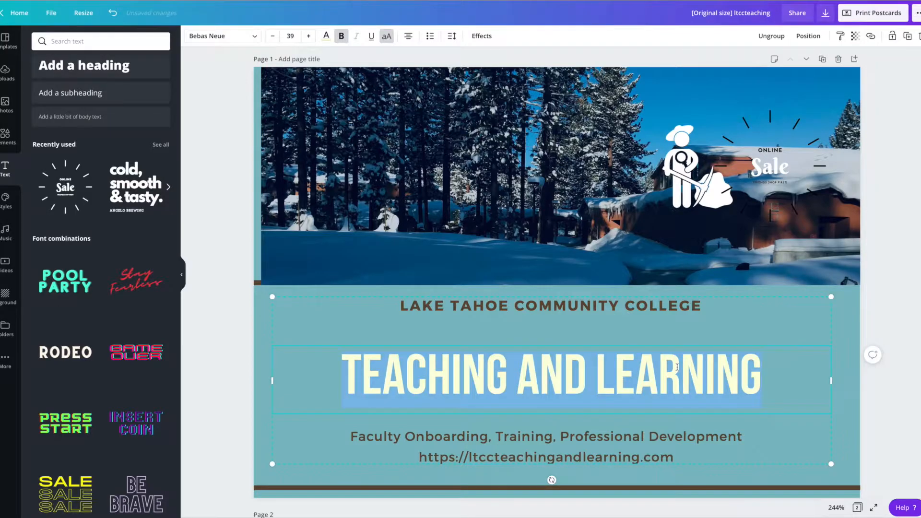
pyautogui.click(871, 36)
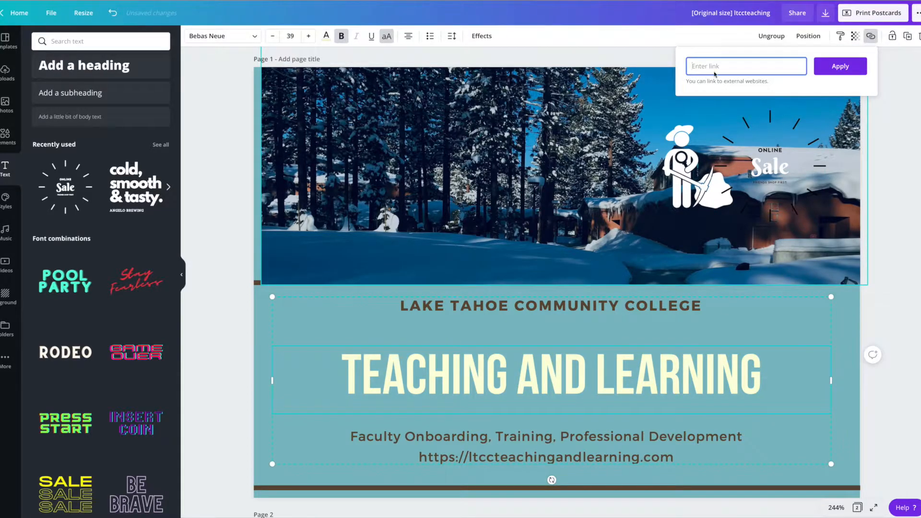
pyautogui.click(844, 328)
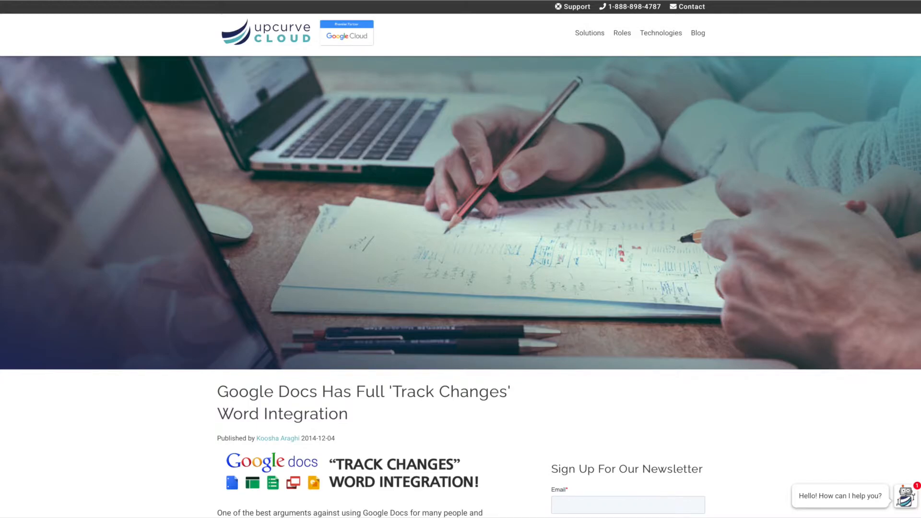
# Switch to the web browser and open the LTCC Teaching & Learning website.
pyautogui.press('super+l')
pyautogui.write('www.ltcxct')
pyautogui.press('BackSpace')
pyautogui.press('BackSpace')
pyautogui.press('BackSpace')
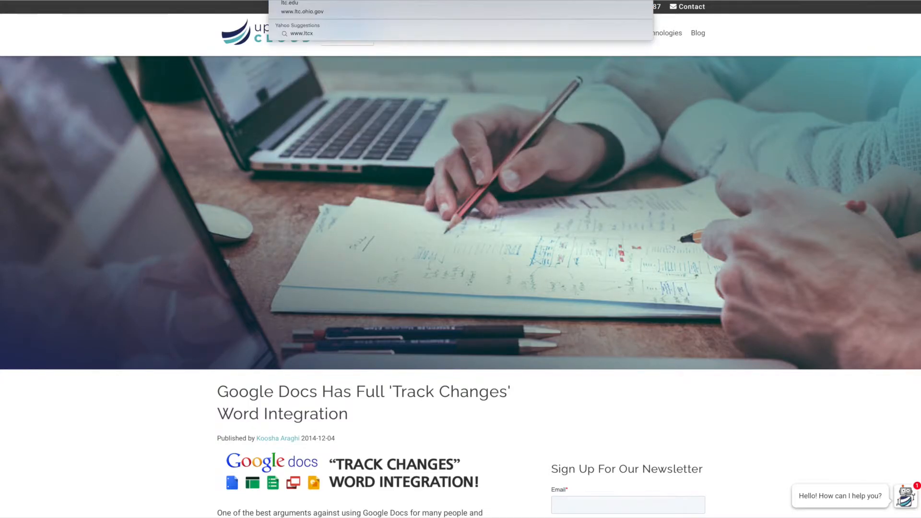
pyautogui.write('c')
pyautogui.press('Return')
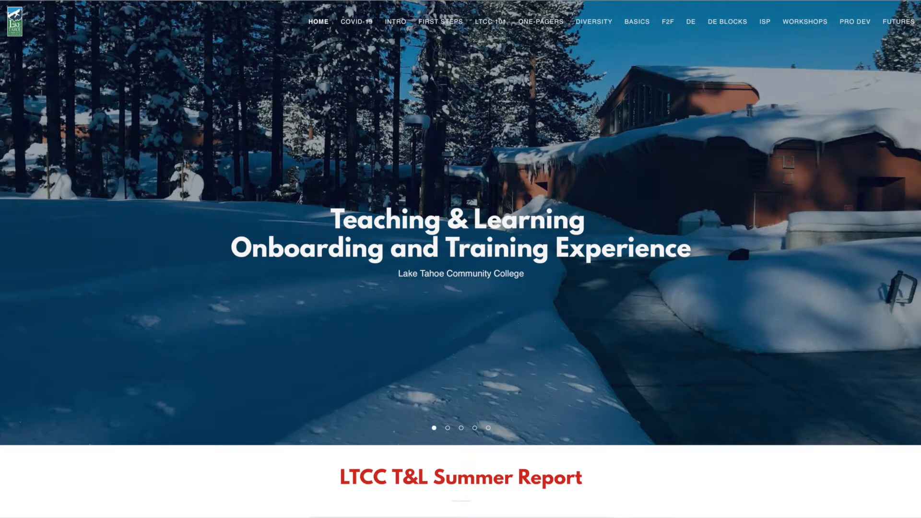
# Open the site's One-Pagers page and examine the linked objects in the Canvas Tutorials one-pager.
pyautogui.click(531, 22)
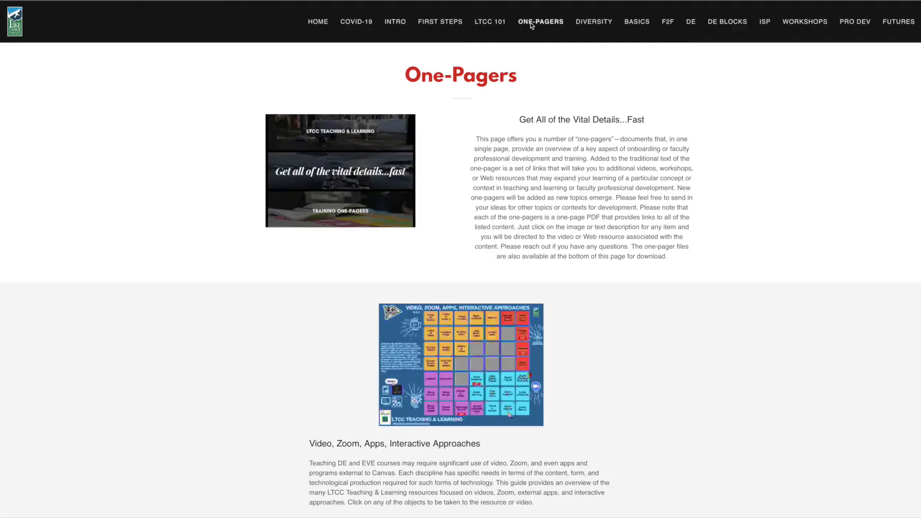
pyautogui.scroll(-5, 718, 212)
pyautogui.scroll(-7, 709, 202)
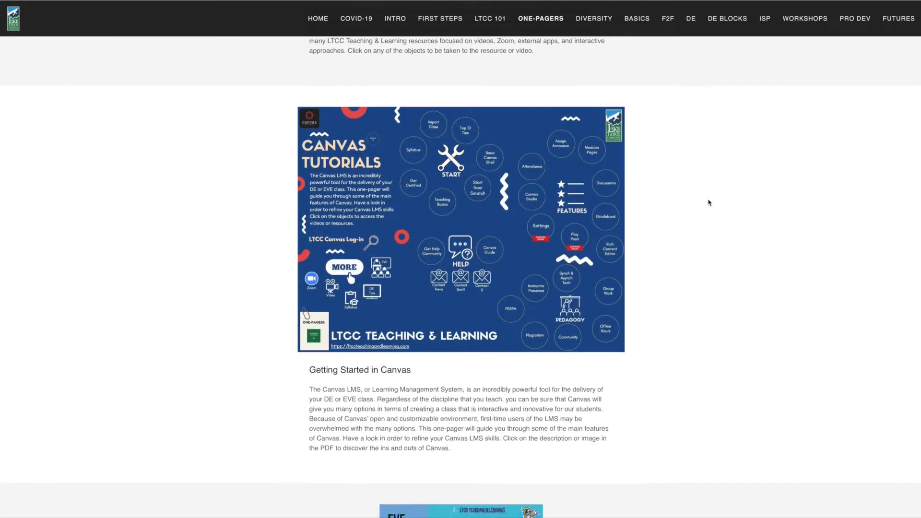
pyautogui.click(508, 240)
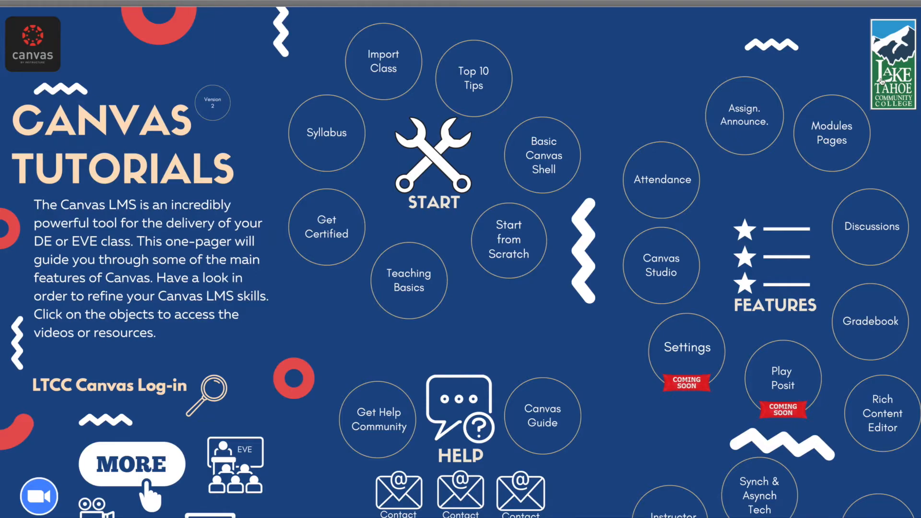
pyautogui.scroll(-3, 70, 376)
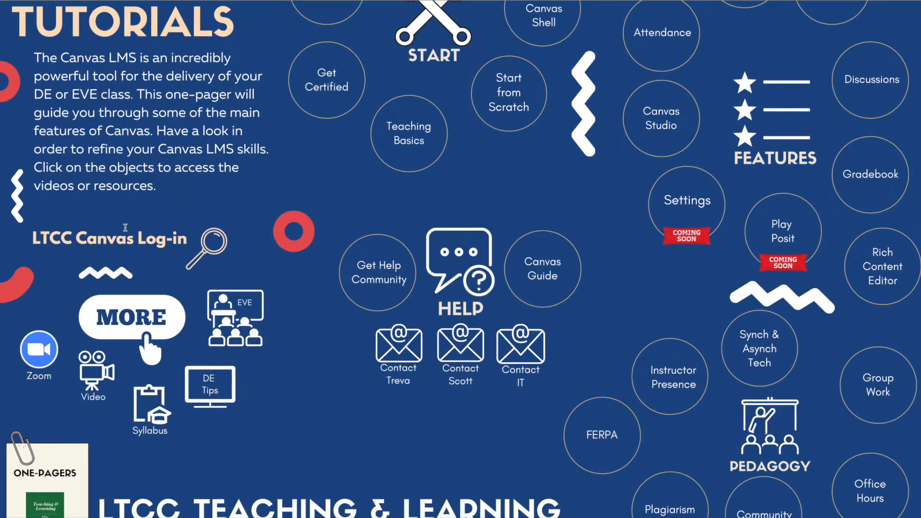
pyautogui.scroll(-1, 126, 228)
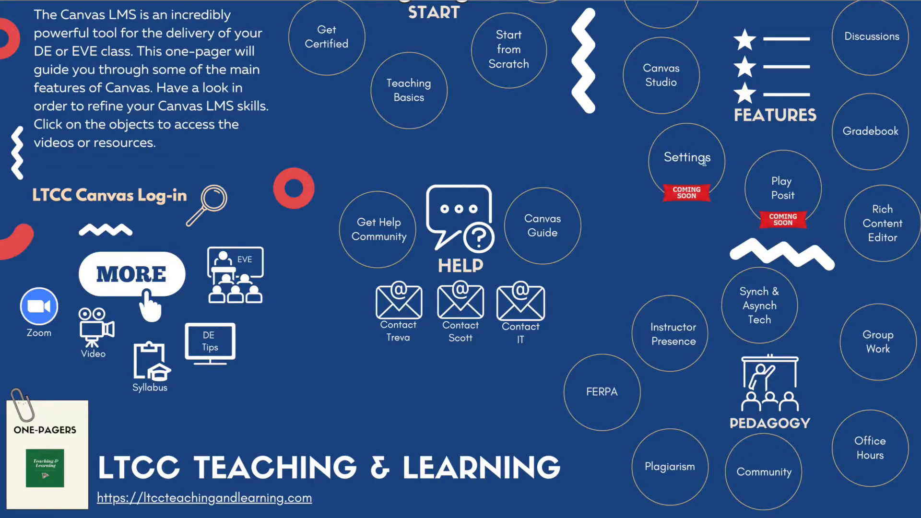
pyautogui.click(544, 226)
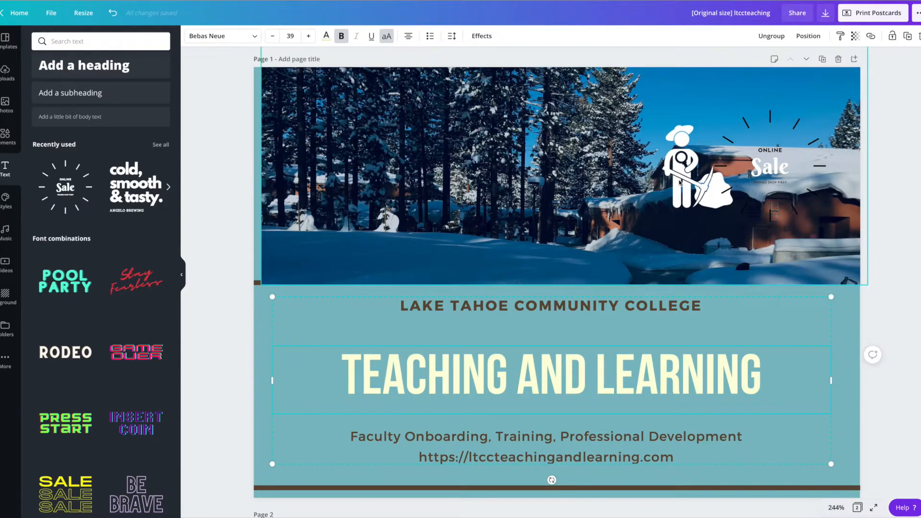
# Switch back to the Canva postcard and check the link entry for the pickaxe figure, leaving it empty.
pyautogui.click(680, 178)
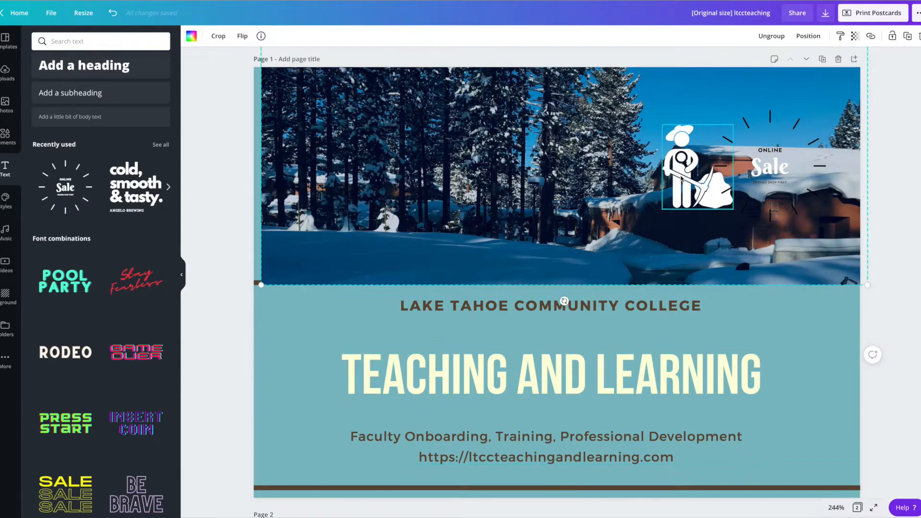
pyautogui.click(871, 36)
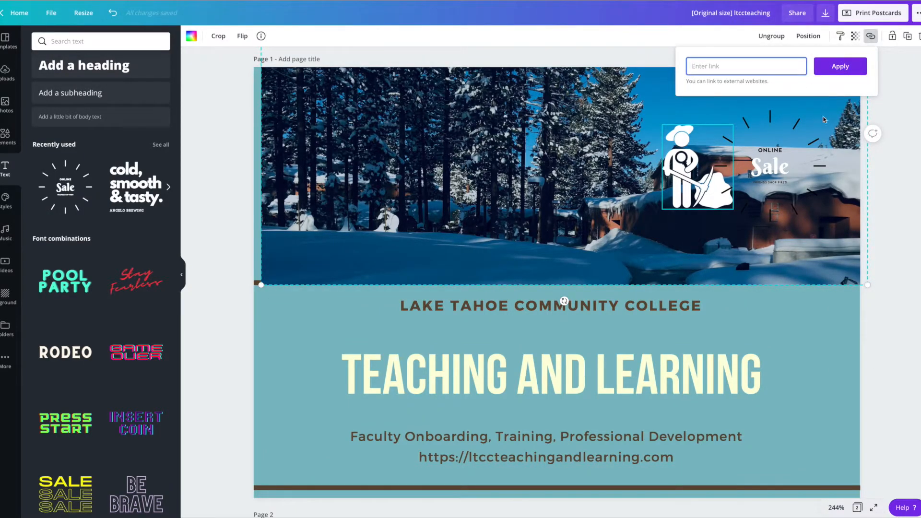
pyautogui.click(849, 116)
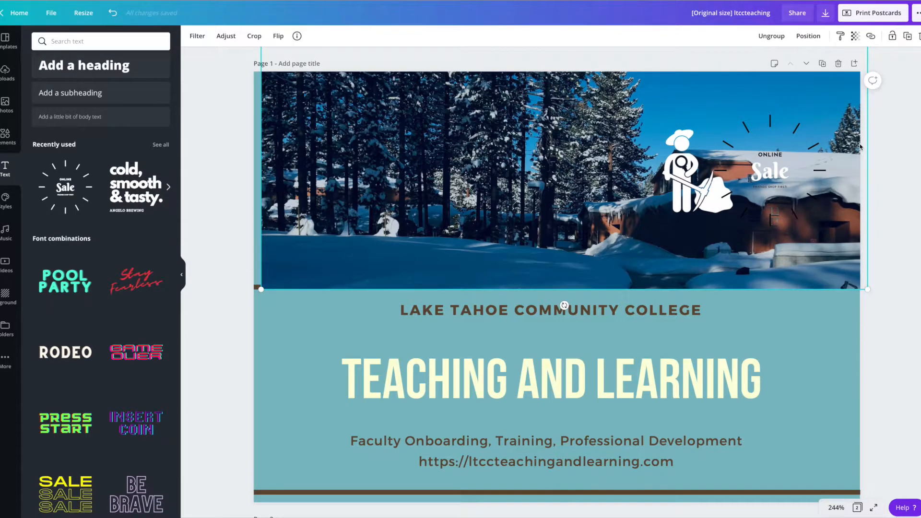
# Look over the publishing options and the available download file types, then close them without downloading.
pyautogui.click(918, 14)
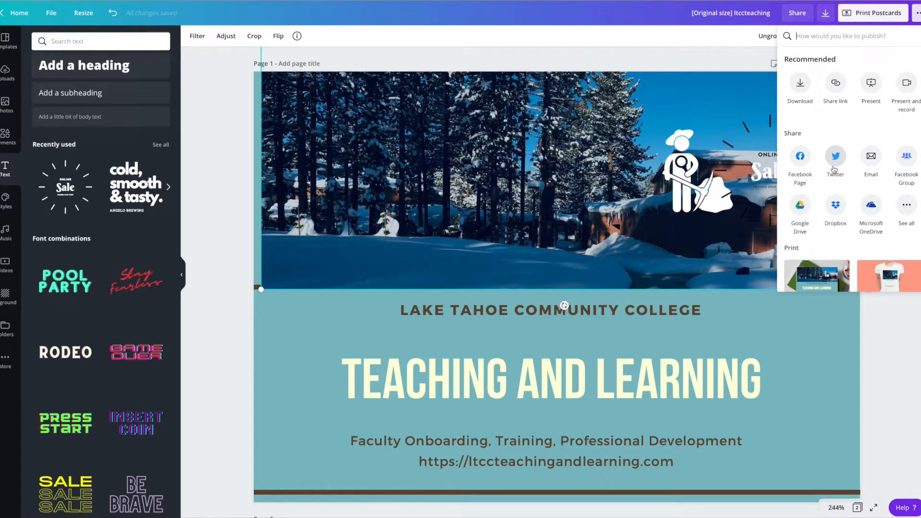
pyautogui.click(803, 87)
pyautogui.click(837, 77)
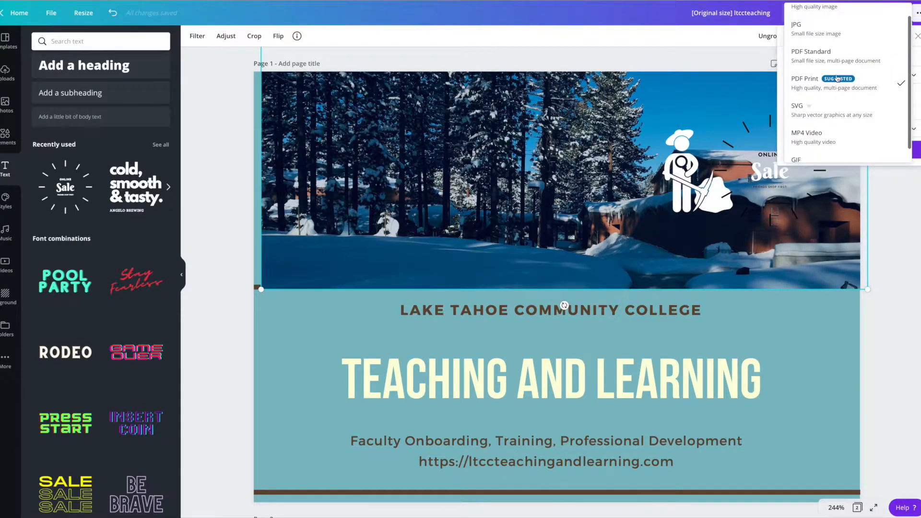
pyautogui.scroll(1, 830, 91)
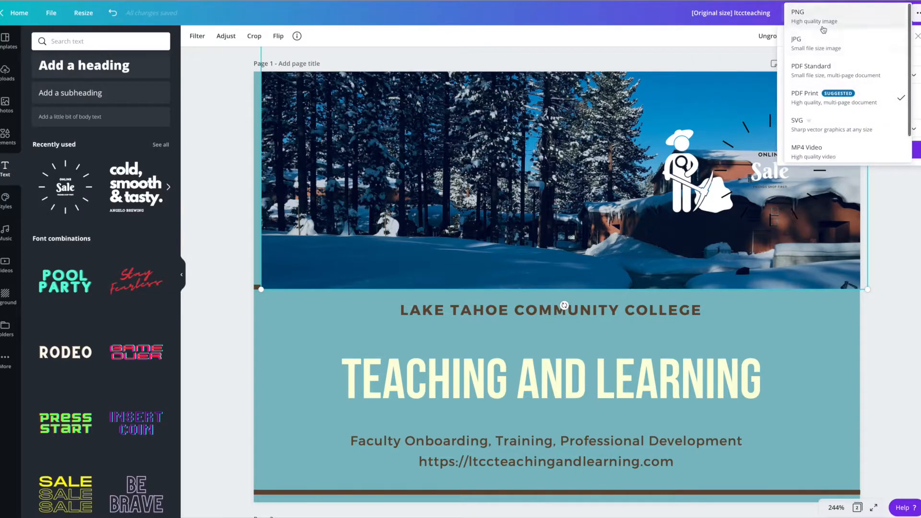
pyautogui.scroll(-1, 828, 96)
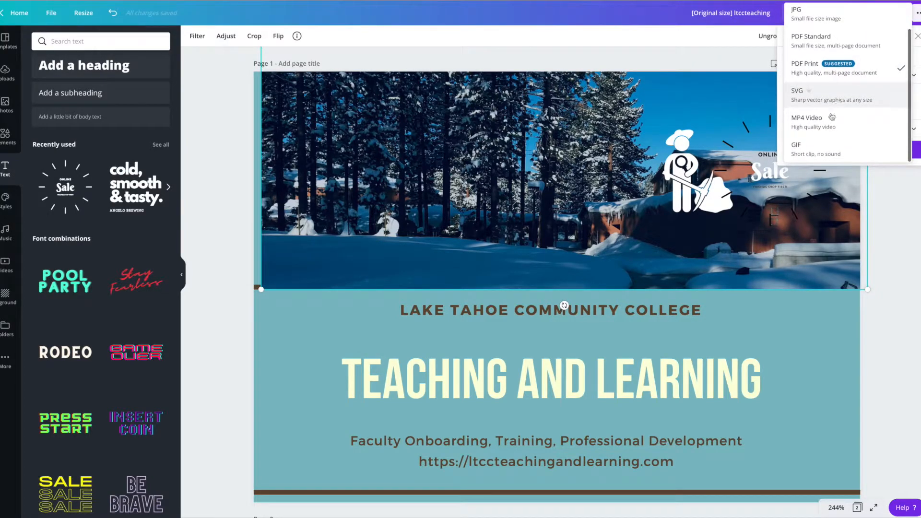
pyautogui.click(896, 262)
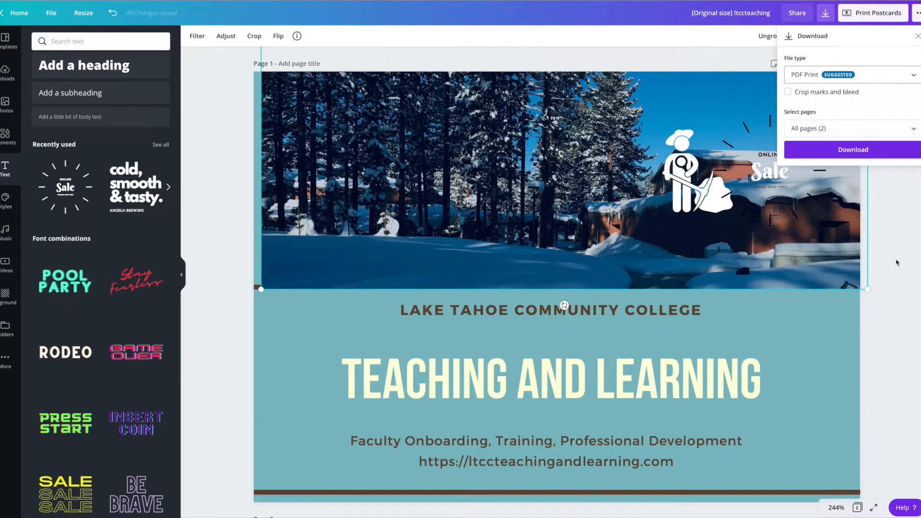
pyautogui.click(646, 60)
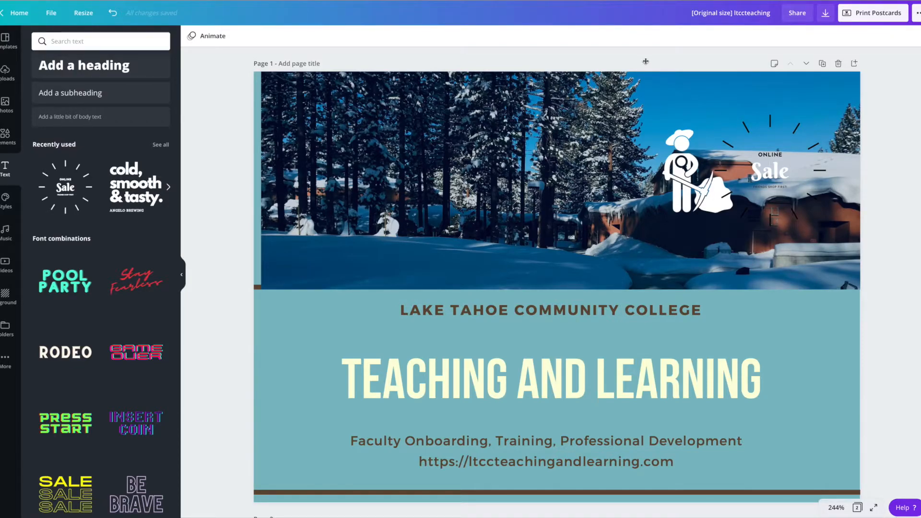
# Replace the header photo with the 29-second orange bokeh video from the Backgrounds videos and play it.
pyautogui.click(6, 230)
pyautogui.click(5, 263)
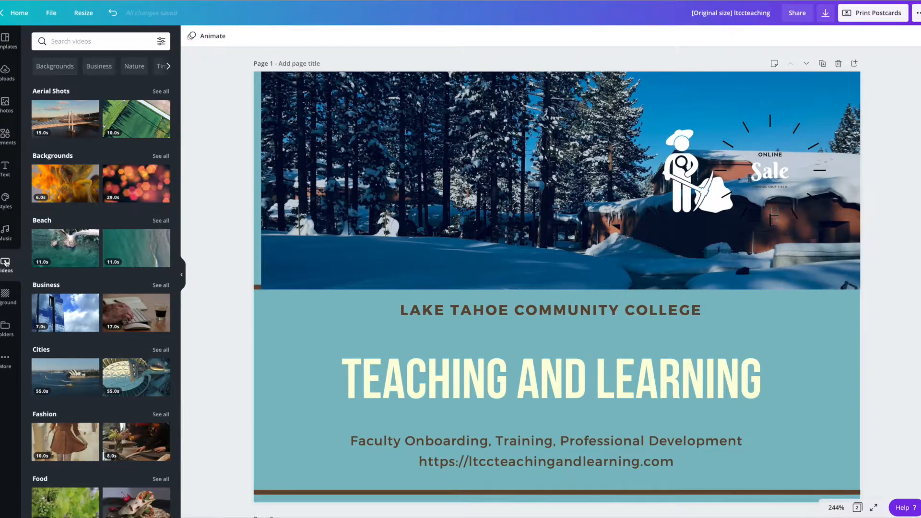
pyautogui.moveTo(136, 184); pyautogui.dragTo(468, 229)
pyautogui.click(456, 214)
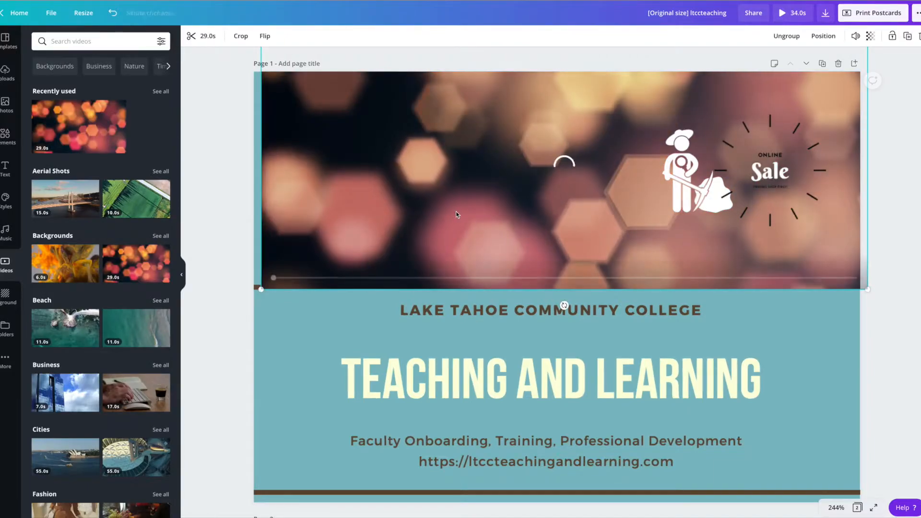
pyautogui.click(564, 166)
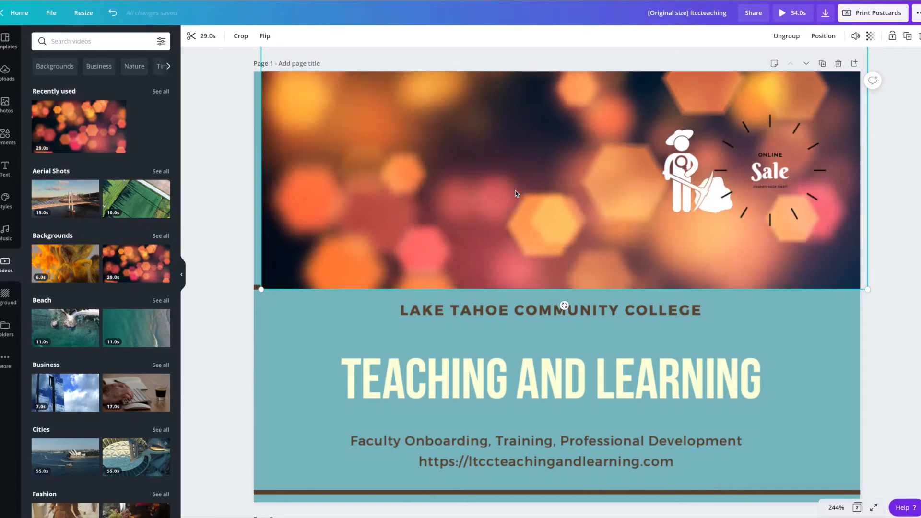
# Remove the bokeh video and undo back to the snowy header photo.
pyautogui.hotkey('ctrl', 'z')
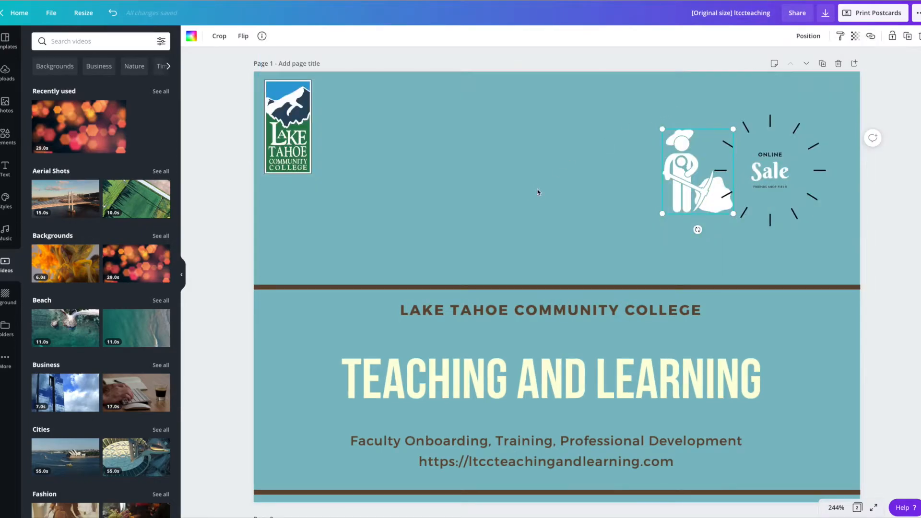
pyautogui.click(538, 192)
pyautogui.click(687, 190)
pyautogui.hotkey('ctrl', 'z')
pyautogui.hotkey('ctrl', 'z')
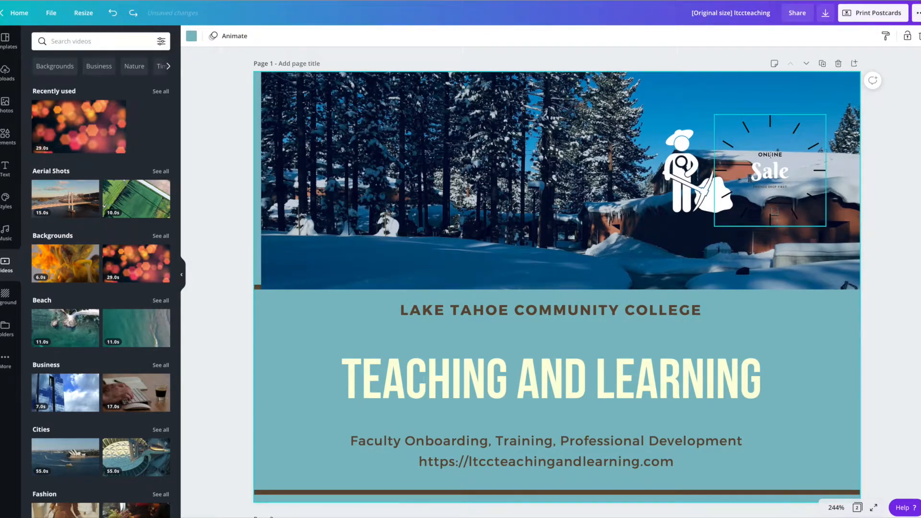
# Delete the white pickaxe figure and the word "Online" of the Sale graphic from the header photo.
pyautogui.click(748, 192)
pyautogui.click(689, 187)
pyautogui.press('Delete')
pyautogui.click(696, 186)
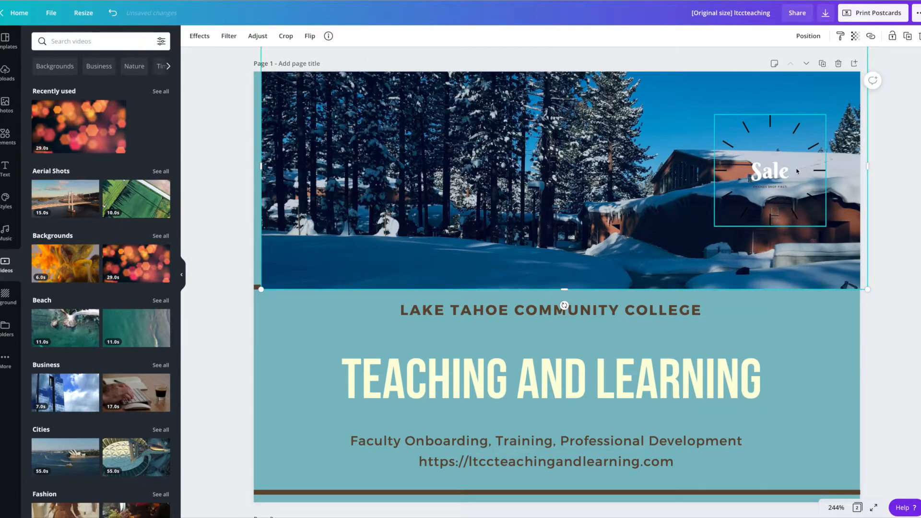
# Delete the word "Sale" and the remaining ray lines and small text of its graphic, and shift the snowy header photo slightly down.
pyautogui.click(770, 172)
pyautogui.press('Delete')
pyautogui.press('Delete')
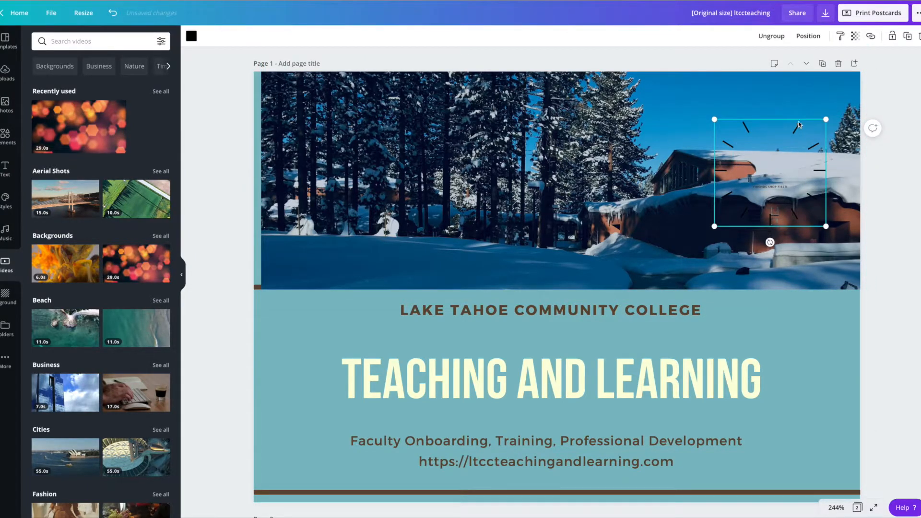
pyautogui.press('Delete')
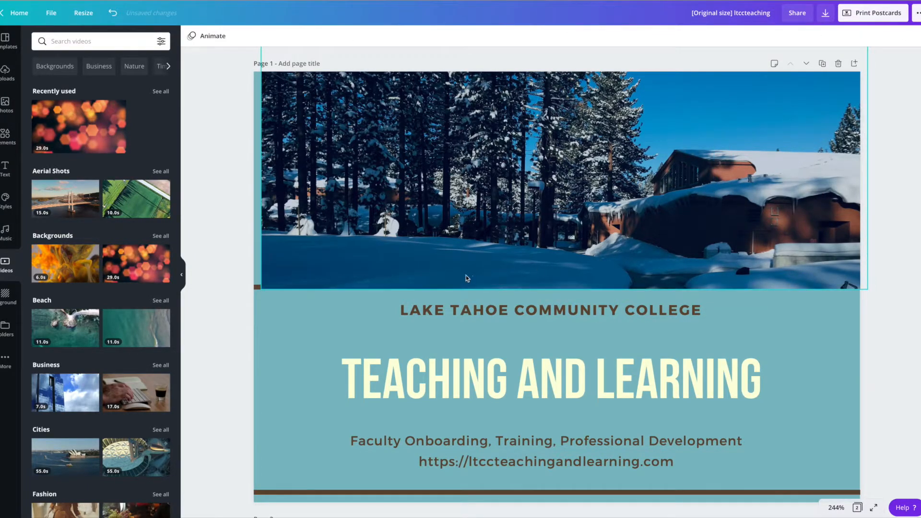
pyautogui.moveTo(408, 203); pyautogui.dragTo(395, 203)
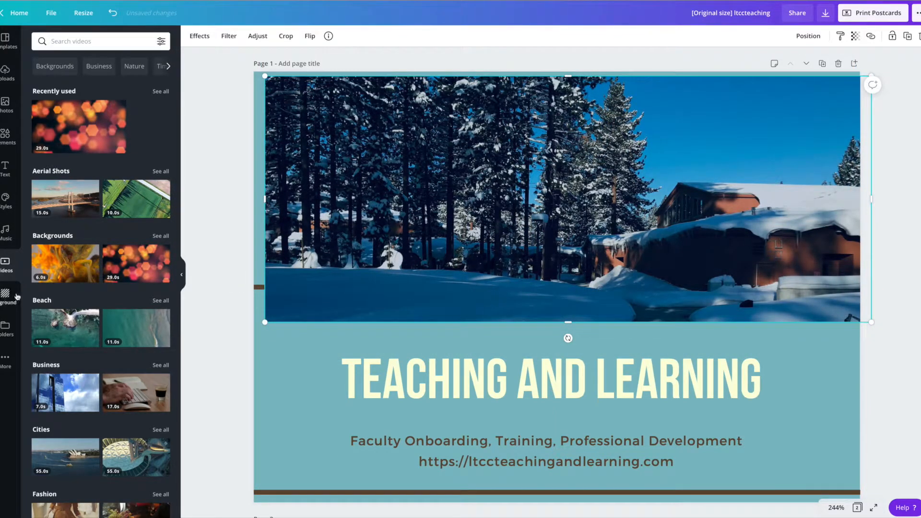
# Apply the misty blue mountains landscape as the page background and move the snowy photo to the page's lower right corner.
pyautogui.click(5, 296)
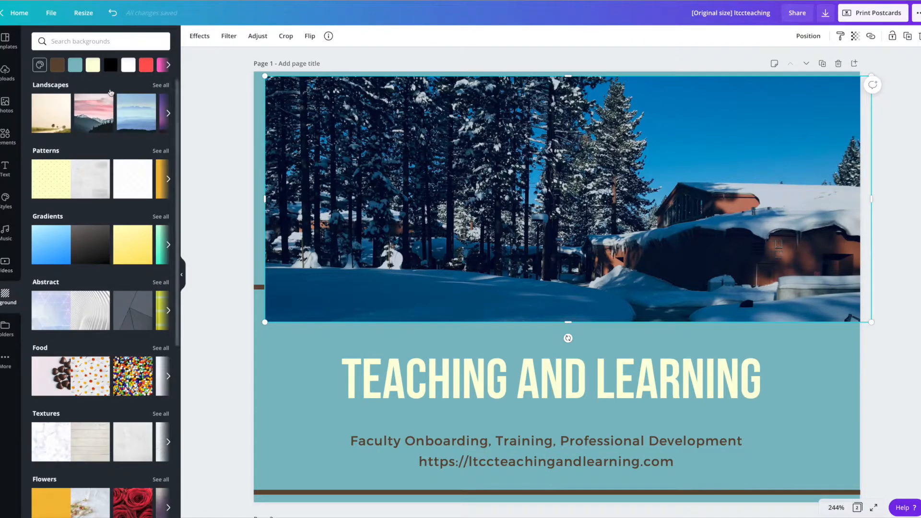
pyautogui.moveTo(369, 199); pyautogui.dragTo(414, 199)
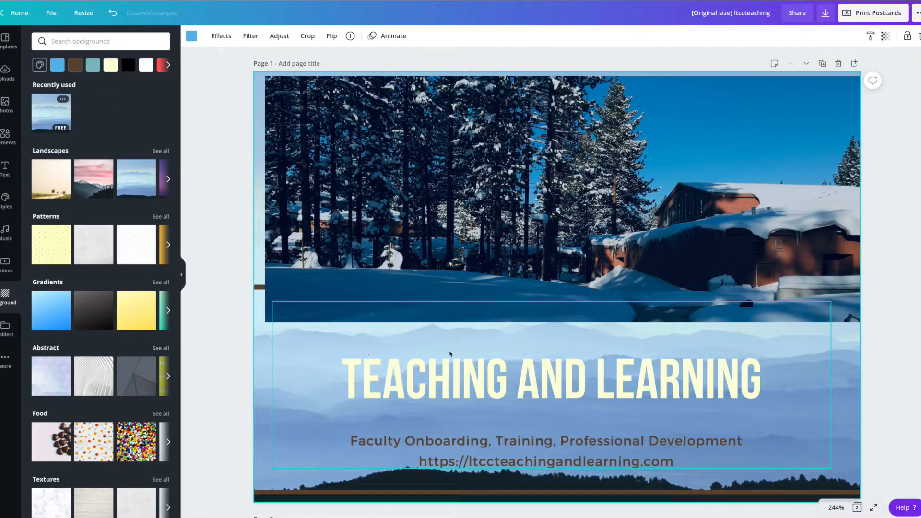
pyautogui.moveTo(429, 156); pyautogui.dragTo(764, 433)
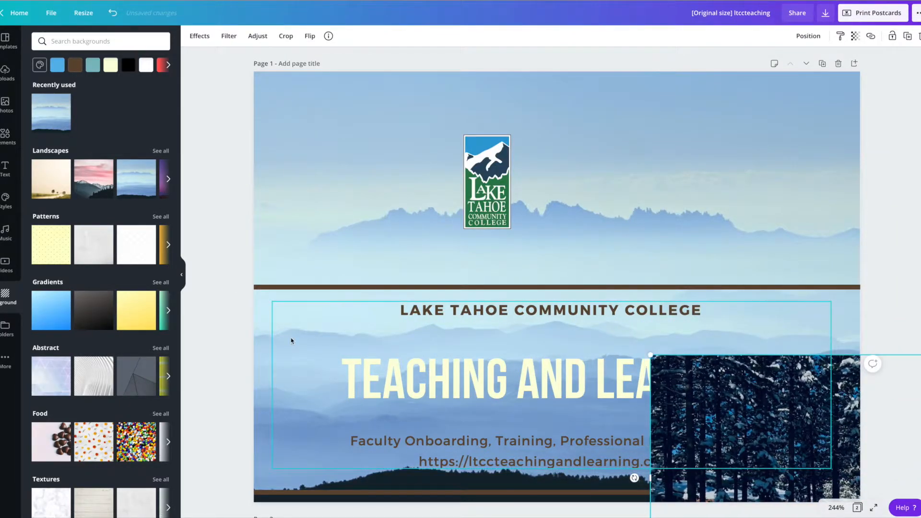
# Try moving the snowy photo back to the header, and undo the photo moves and the mountain background.
pyautogui.click(313, 317)
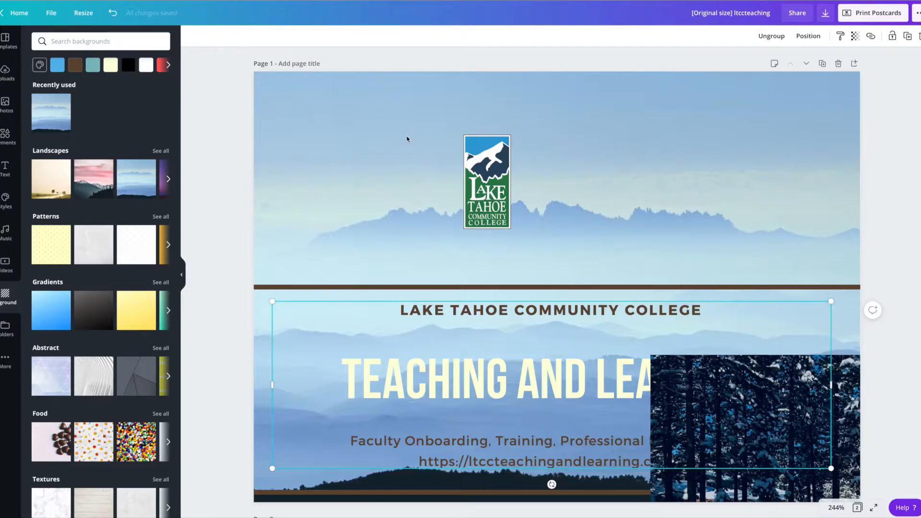
pyautogui.moveTo(759, 404); pyautogui.dragTo(409, 167)
pyautogui.hotkey('ctrl', 'z')
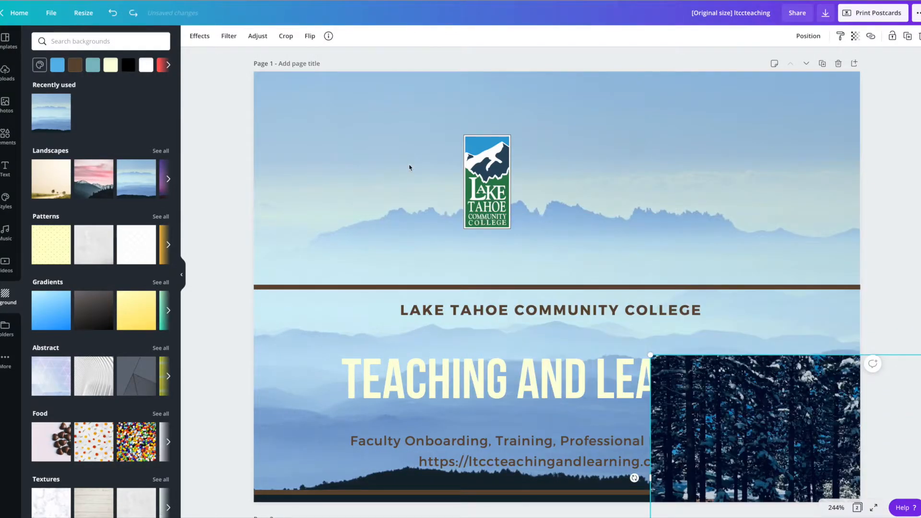
pyautogui.hotkey('ctrl', 'y')
pyautogui.hotkey('ctrl', 'z')
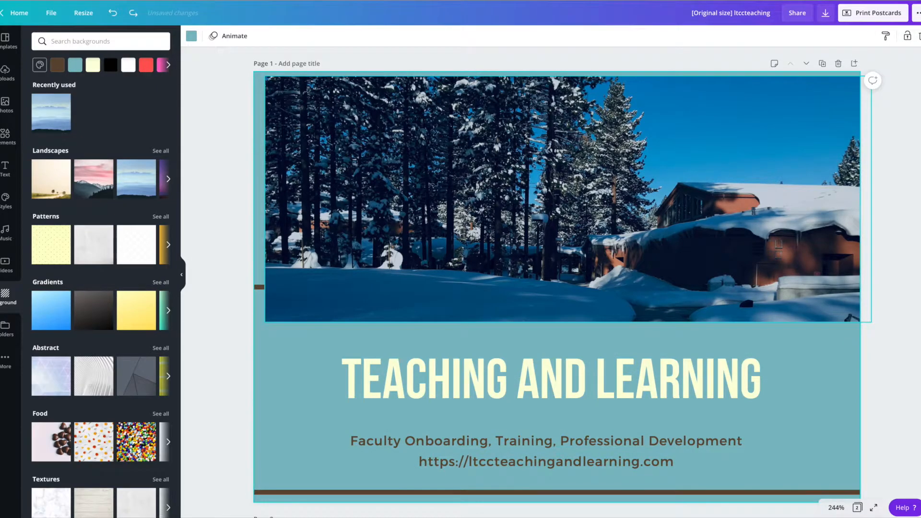
# Open the Creative business design from the home page and look over its download file types, including PDF Print, without downloading.
pyautogui.click(18, 14)
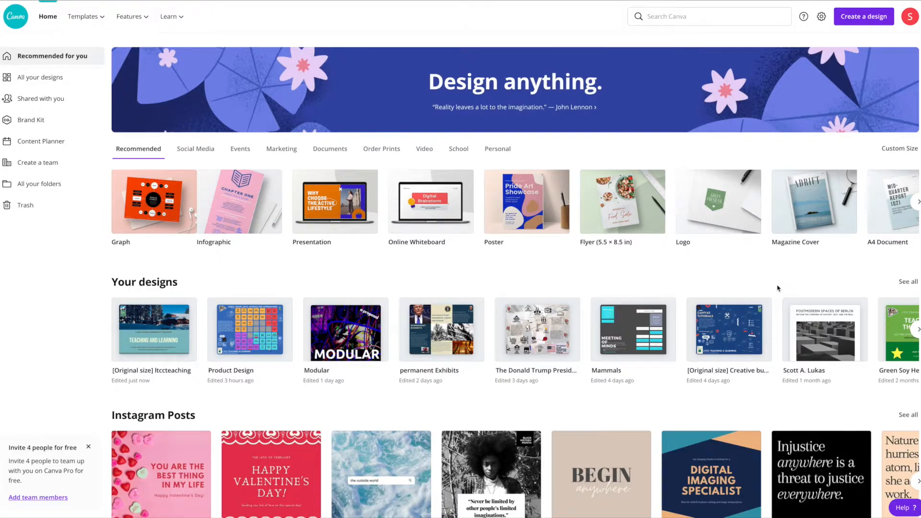
pyautogui.click(722, 334)
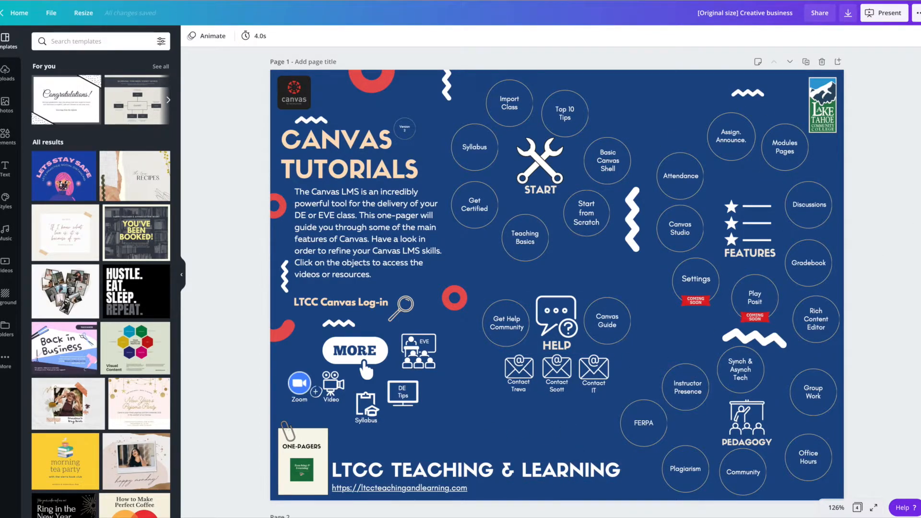
pyautogui.click(848, 18)
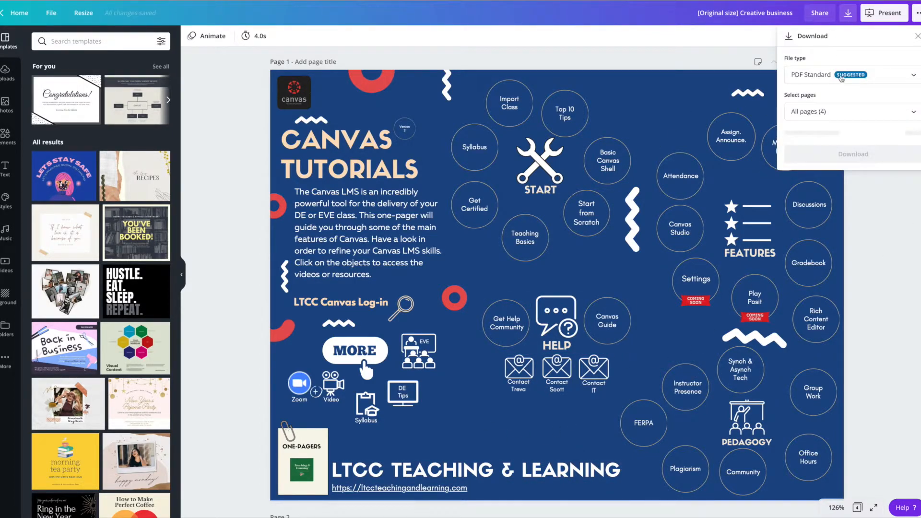
pyautogui.click(830, 79)
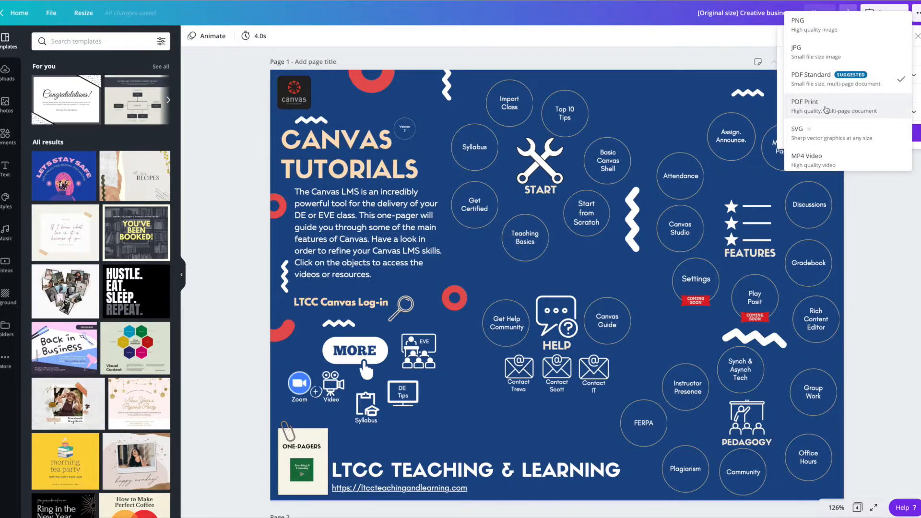
pyautogui.click(815, 100)
pyautogui.click(862, 237)
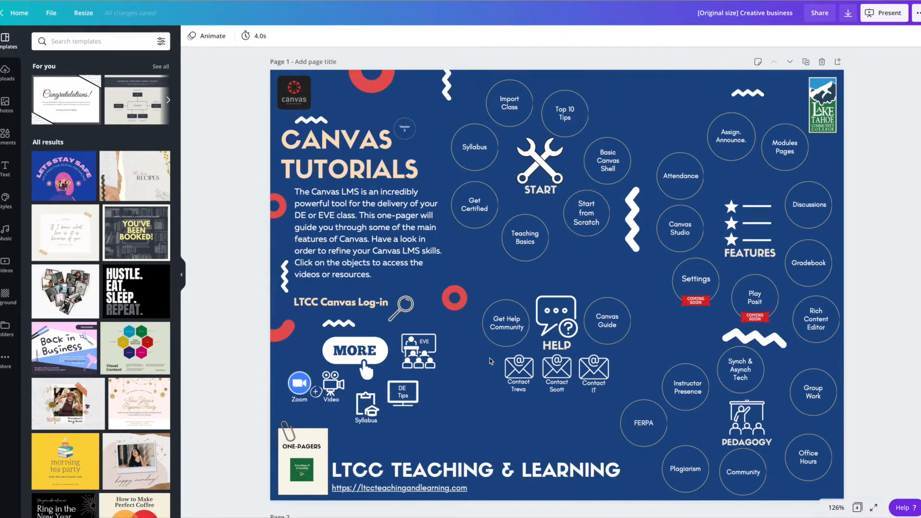
# Return to the home page and create a blank Magazine Cover design.
pyautogui.click(20, 13)
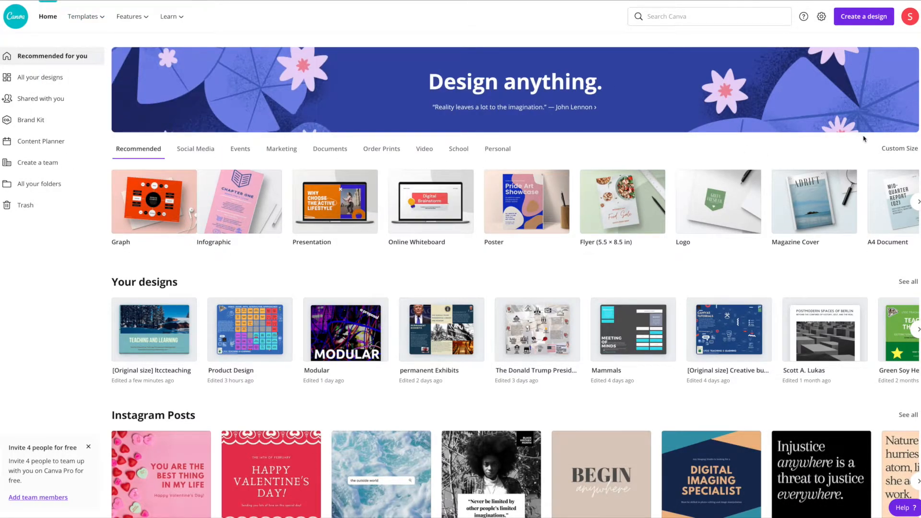
pyautogui.click(862, 19)
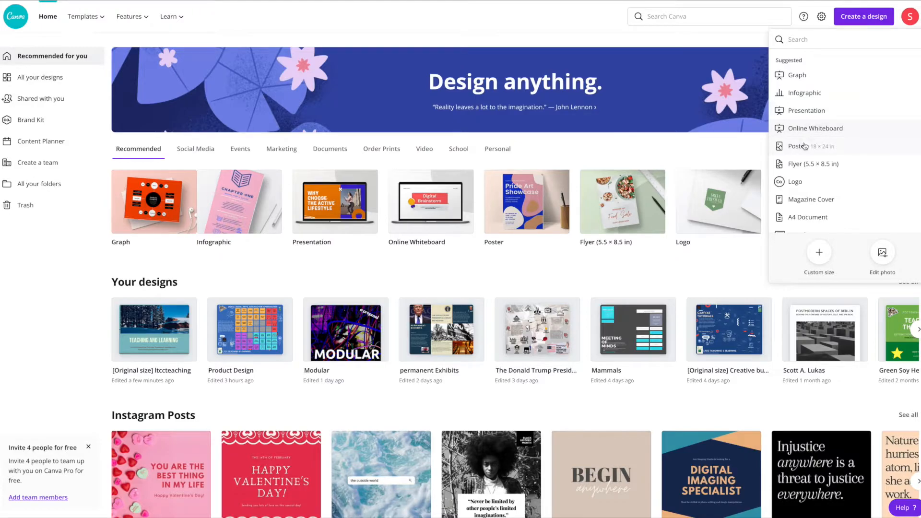
pyautogui.scroll(-3, 814, 180)
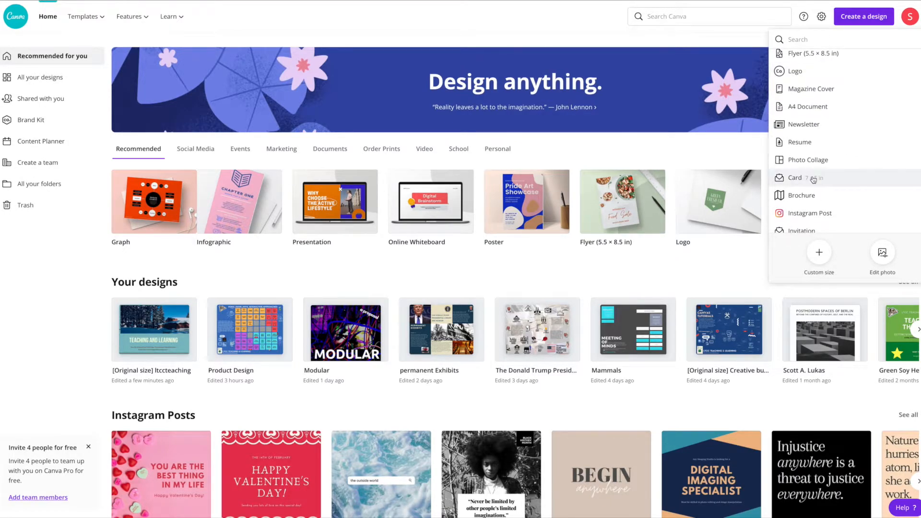
pyautogui.scroll(3, 814, 180)
pyautogui.click(800, 178)
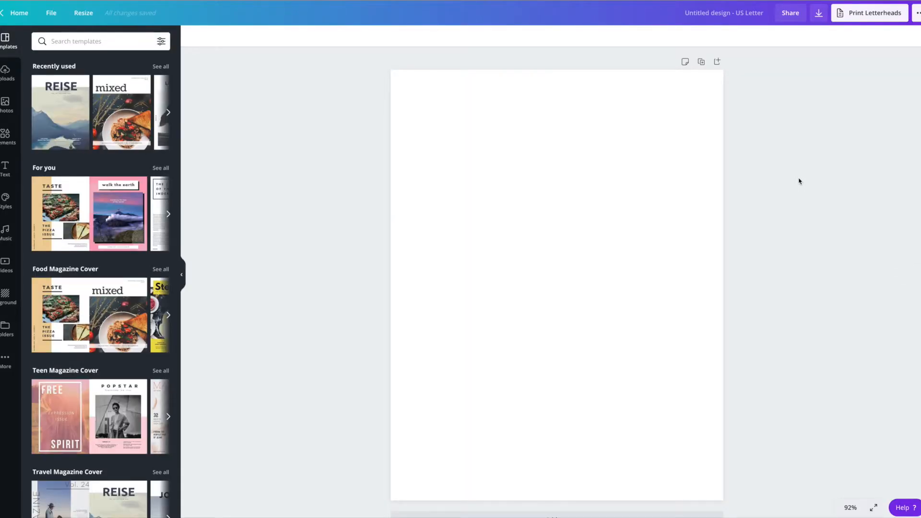
# Browse the templates to Car Magazine Cover and apply the Transit cover page of the White City Photo Car Magazine set.
pyautogui.click(162, 67)
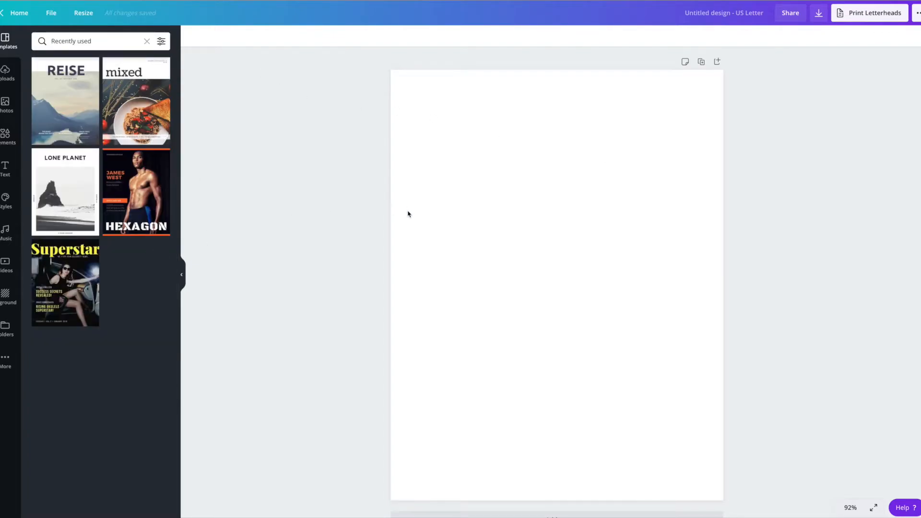
pyautogui.click(147, 41)
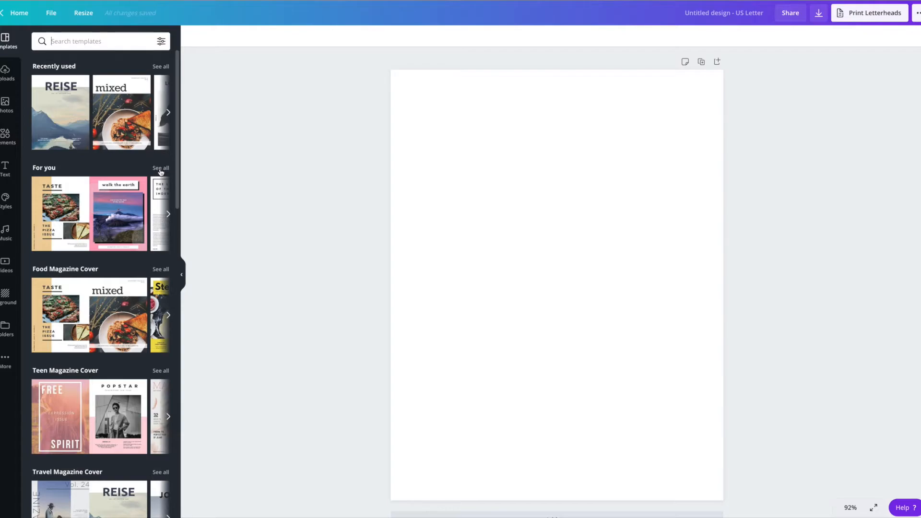
pyautogui.scroll(-1, 96, 216)
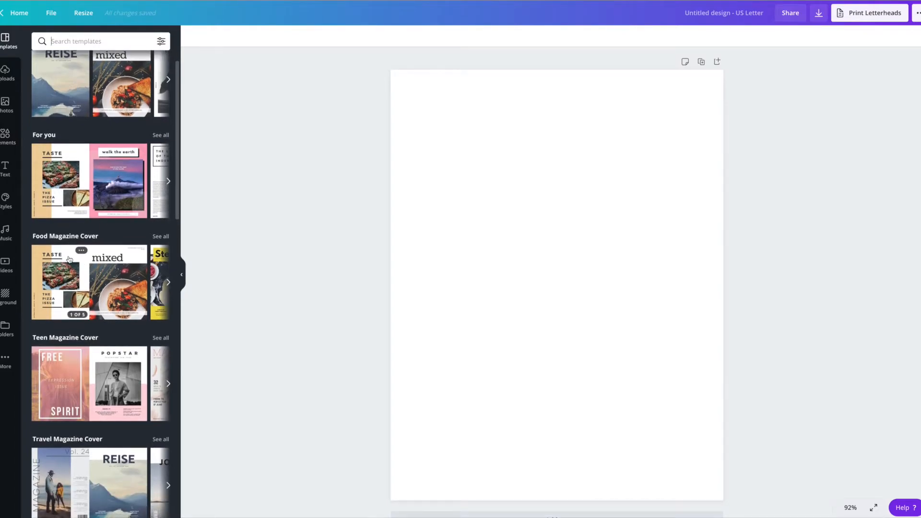
pyautogui.scroll(-3, 75, 256)
pyautogui.scroll(-6, 75, 256)
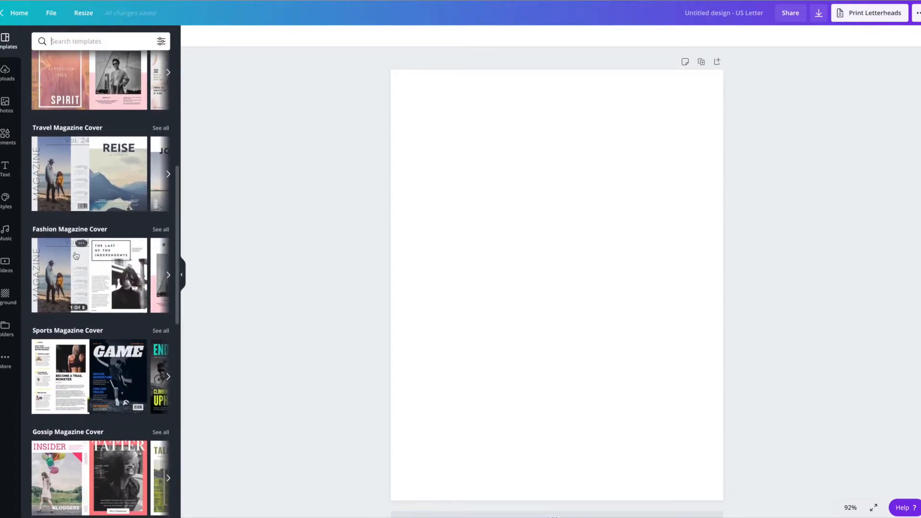
pyautogui.scroll(-3, 75, 256)
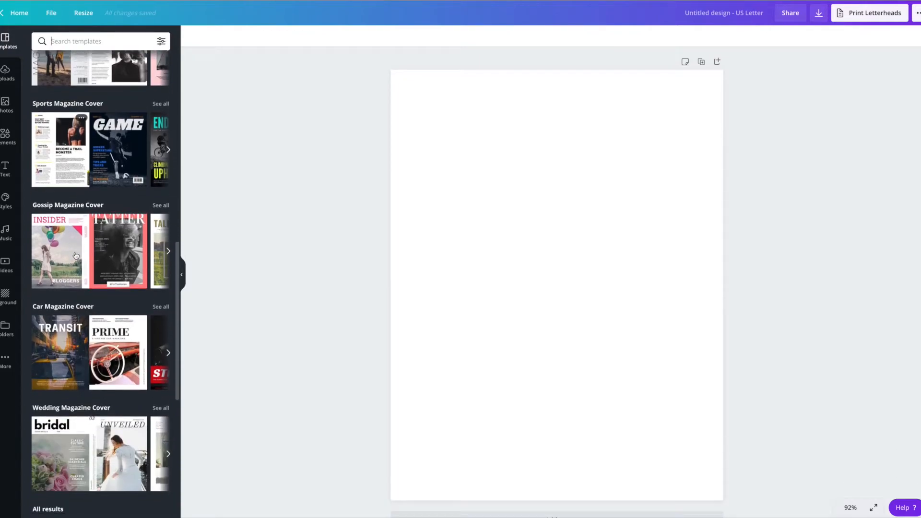
pyautogui.scroll(-1, 75, 255)
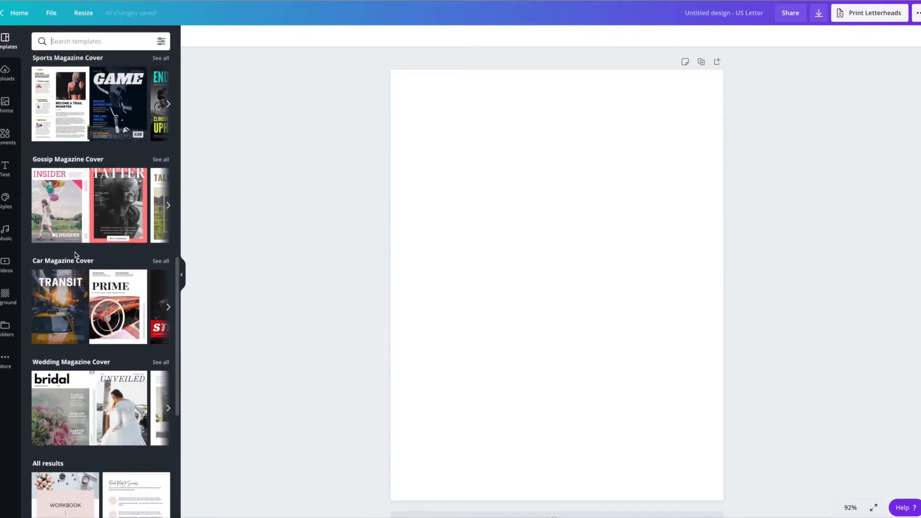
pyautogui.click(159, 261)
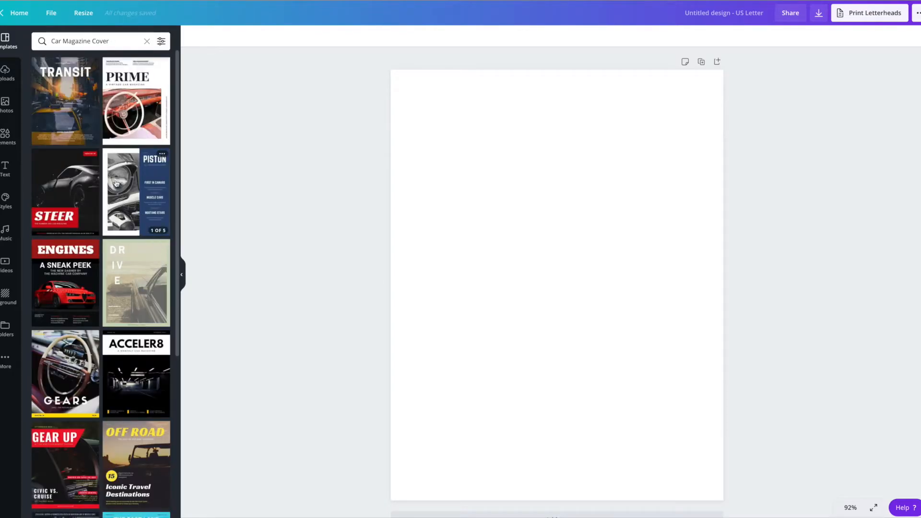
pyautogui.click(53, 93)
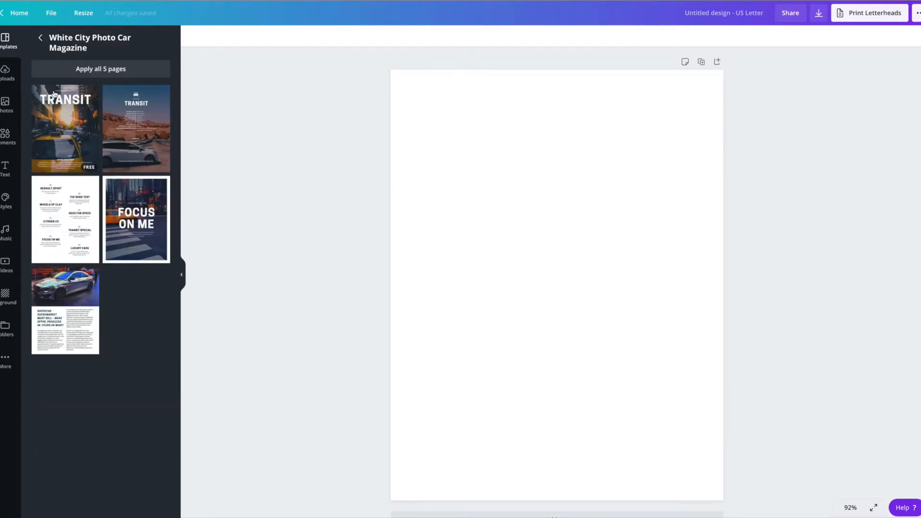
pyautogui.click(73, 138)
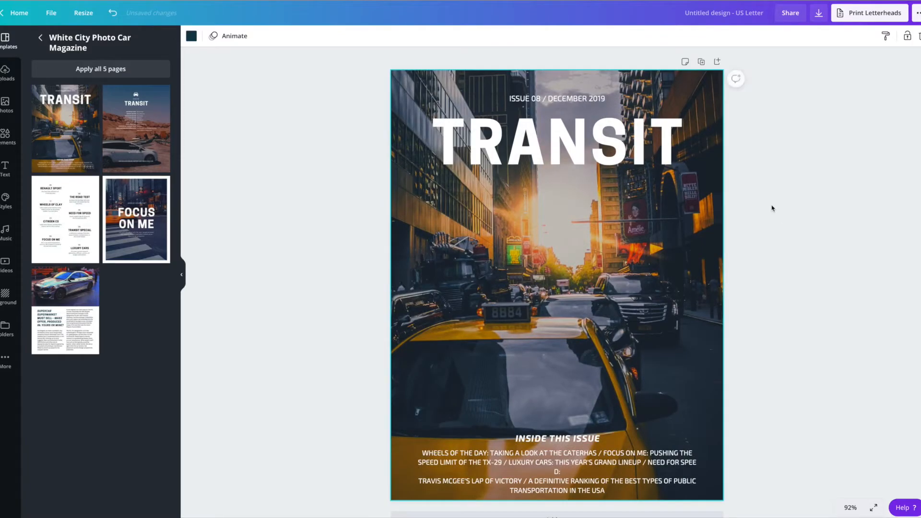
# Replace the cover title "TRANSIT" with "ANTHROPOLOGY".
pyautogui.doubleClick(581, 154)
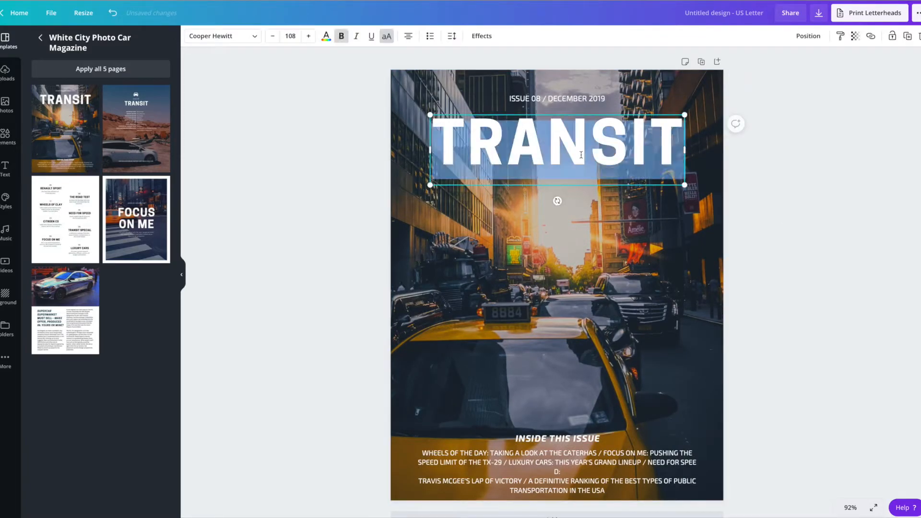
pyautogui.write('ANTHR')
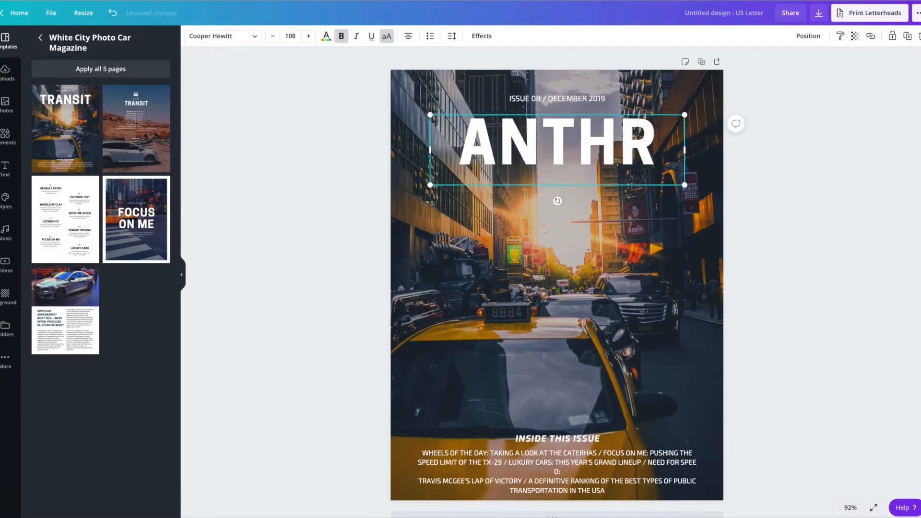
pyautogui.write('OPOLOGY')
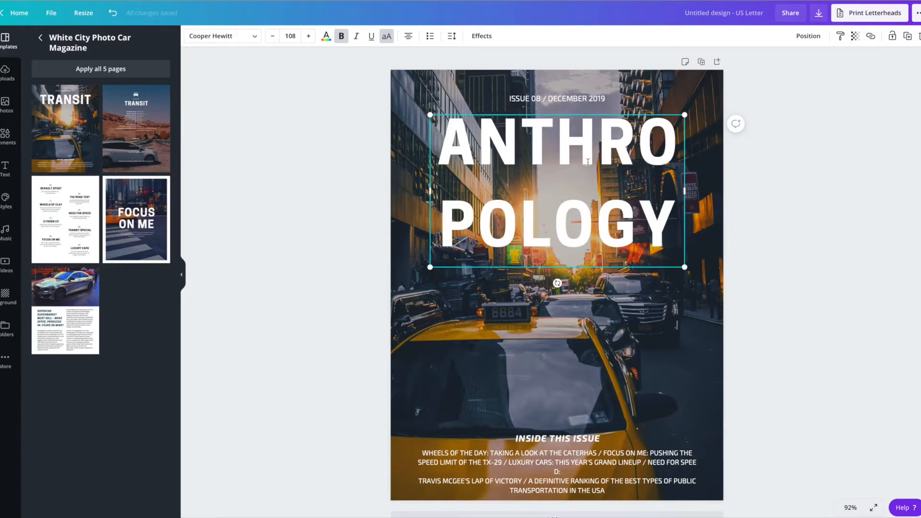
# Reduce the title's font size to 97.9 and widen its text box on both sides to nearly the page width.
pyautogui.hotkey('ctrl', 'a')
pyautogui.click(272, 36)
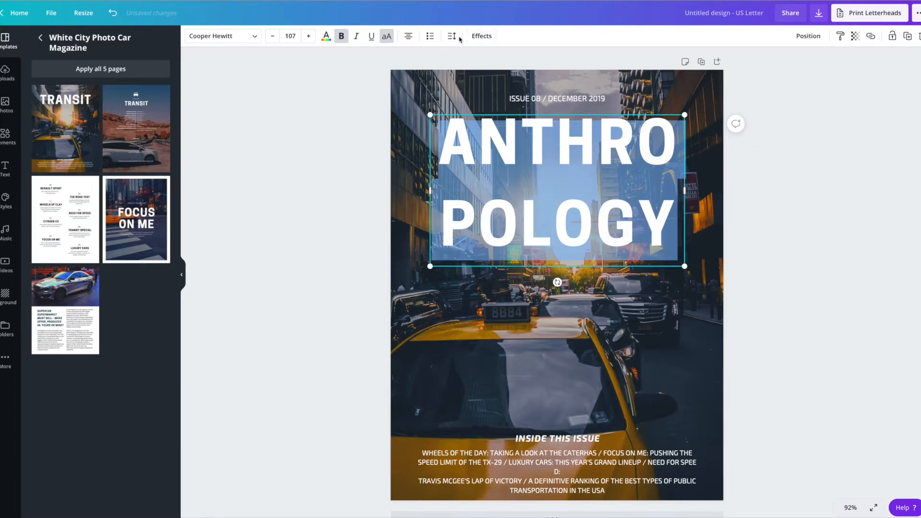
pyautogui.click(272, 36)
pyautogui.click(272, 36)
pyautogui.click(272, 36)
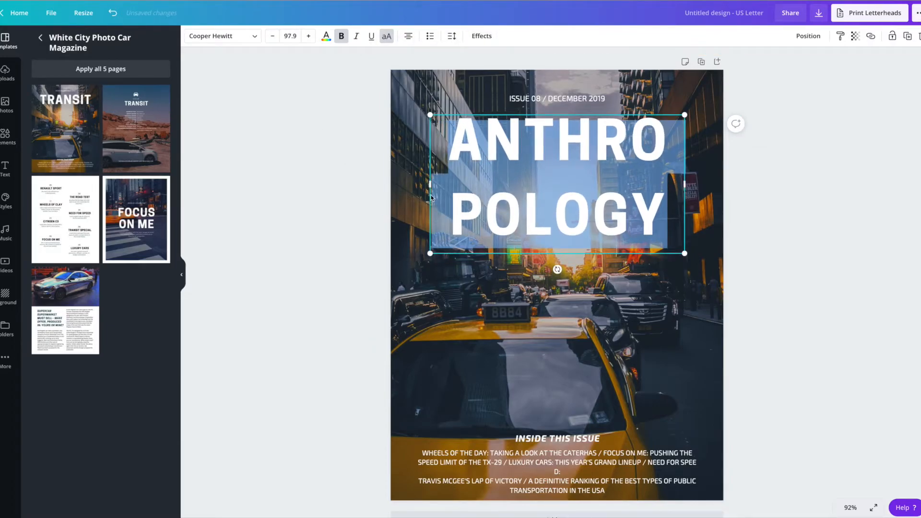
pyautogui.moveTo(430, 185); pyautogui.dragTo(416, 185)
pyautogui.moveTo(685, 185); pyautogui.dragTo(705, 186)
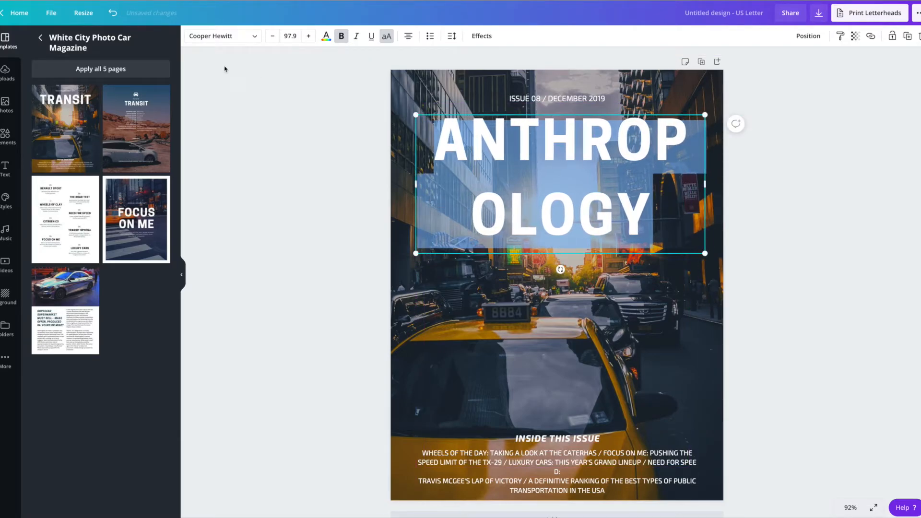
# Reduce the title's font size to 63.9 to fit "ANTHROPOLOGY" on a single line, and deselect it.
pyautogui.click(271, 38)
pyautogui.click(271, 37)
pyautogui.click(271, 38)
pyautogui.click(272, 37)
pyautogui.click(271, 38)
pyautogui.click(271, 37)
pyautogui.click(272, 38)
pyautogui.click(272, 37)
pyautogui.click(272, 37)
pyautogui.click(272, 38)
pyautogui.click(271, 38)
pyautogui.click(272, 37)
pyautogui.click(272, 37)
pyautogui.click(272, 37)
pyautogui.click(272, 38)
pyautogui.click(272, 38)
pyautogui.click(271, 37)
pyautogui.click(272, 37)
pyautogui.click(271, 38)
pyautogui.click(271, 37)
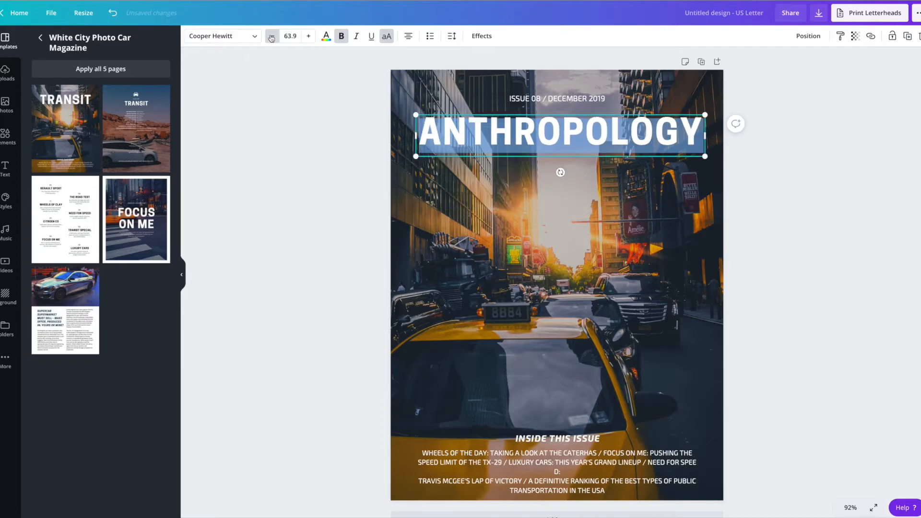
pyautogui.click(834, 222)
# Remove the city street photo from the magazine cover's background frame.
pyautogui.click(561, 224)
pyautogui.moveTo(566, 226); pyautogui.dragTo(554, 286)
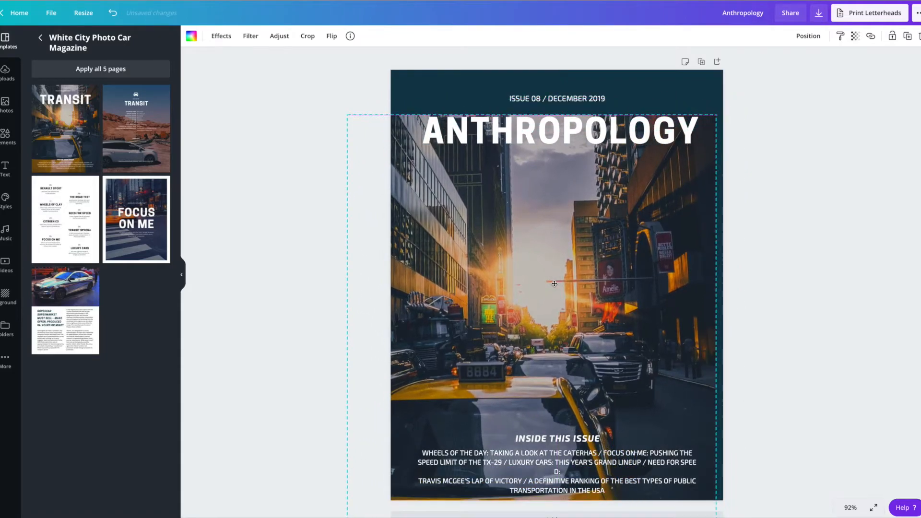
pyautogui.press('Delete')
pyautogui.moveTo(458, 195); pyautogui.dragTo(489, 147)
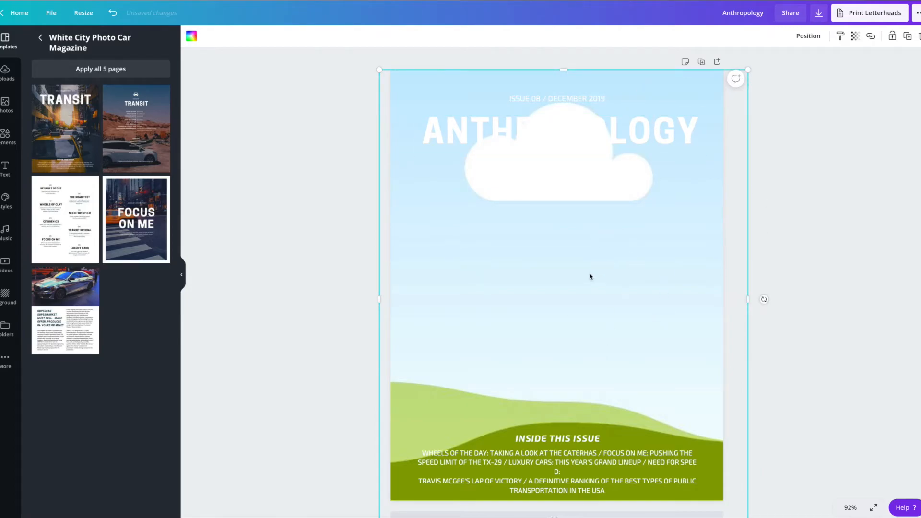
# Search the photo library for "Anthropology".
pyautogui.click(8, 106)
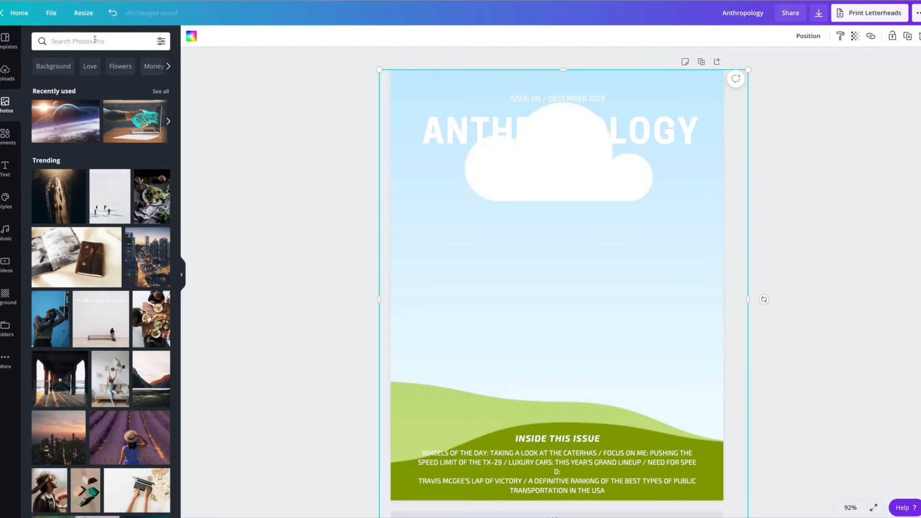
pyautogui.click(94, 41)
pyautogui.write('Anth')
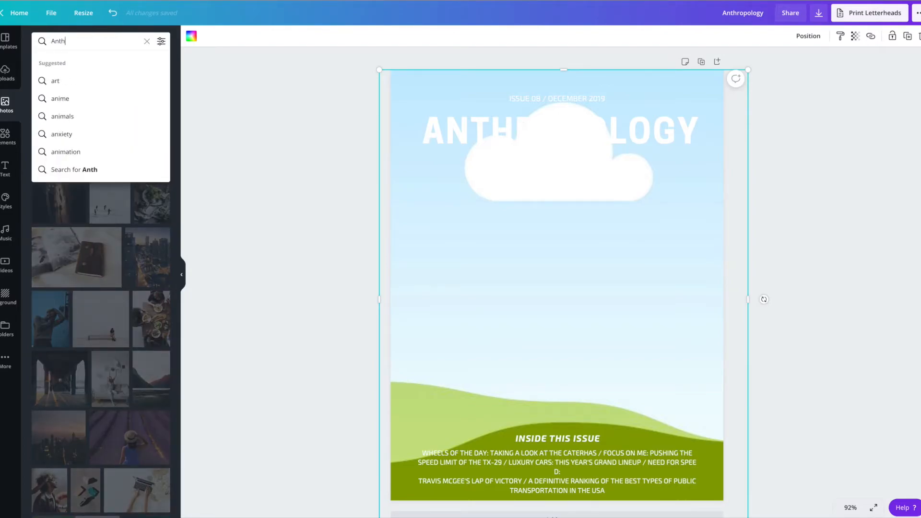
pyautogui.write('ropology')
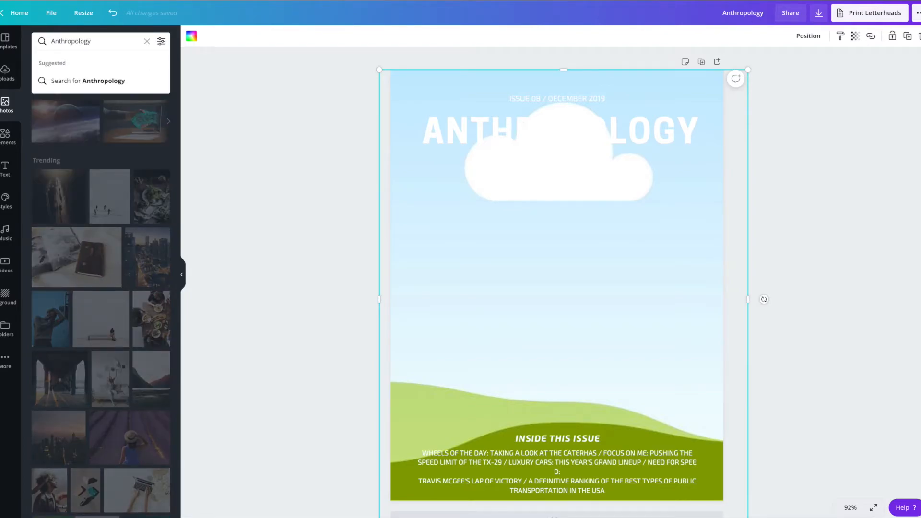
pyautogui.press('Return')
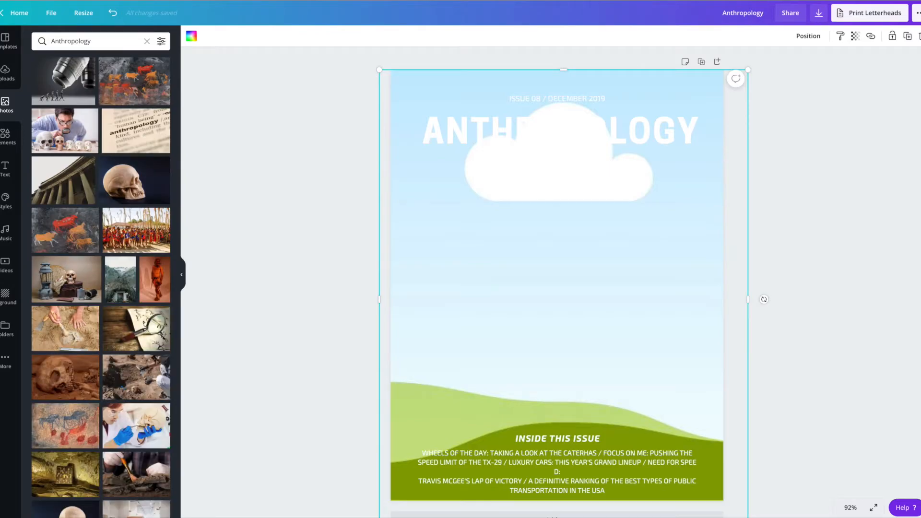
# Try filling the cover's background with the microscope and human-evolution photo, undo the placement and delete the loose photo.
pyautogui.click(65, 88)
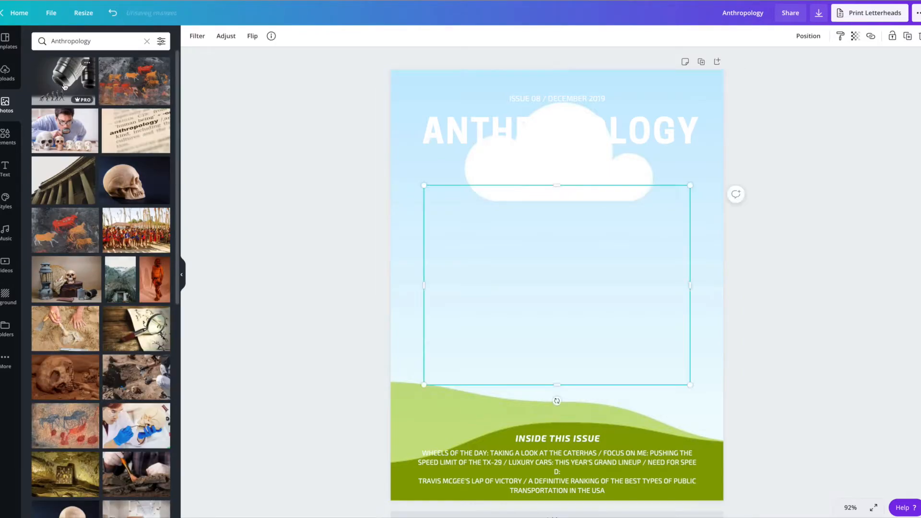
pyautogui.moveTo(571, 276); pyautogui.dragTo(546, 261)
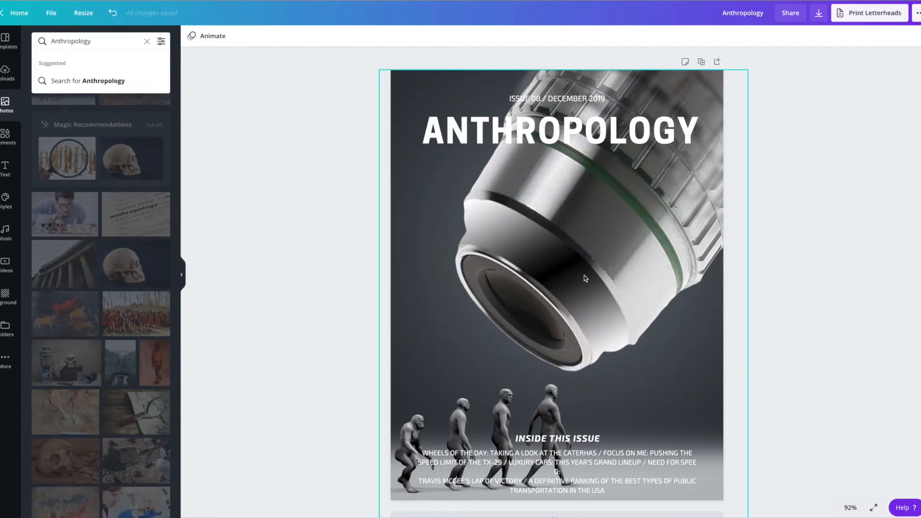
pyautogui.click(585, 279)
pyautogui.hotkey('ctrl', 'z')
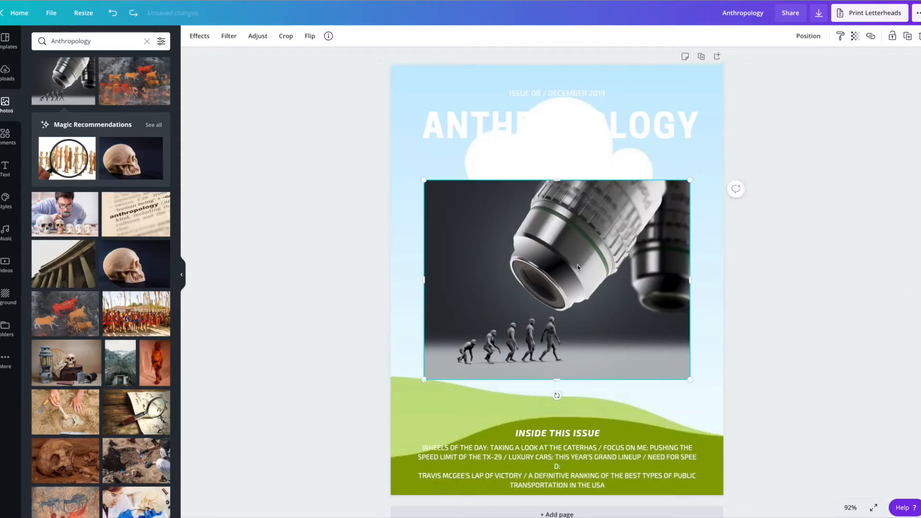
pyautogui.press('Delete')
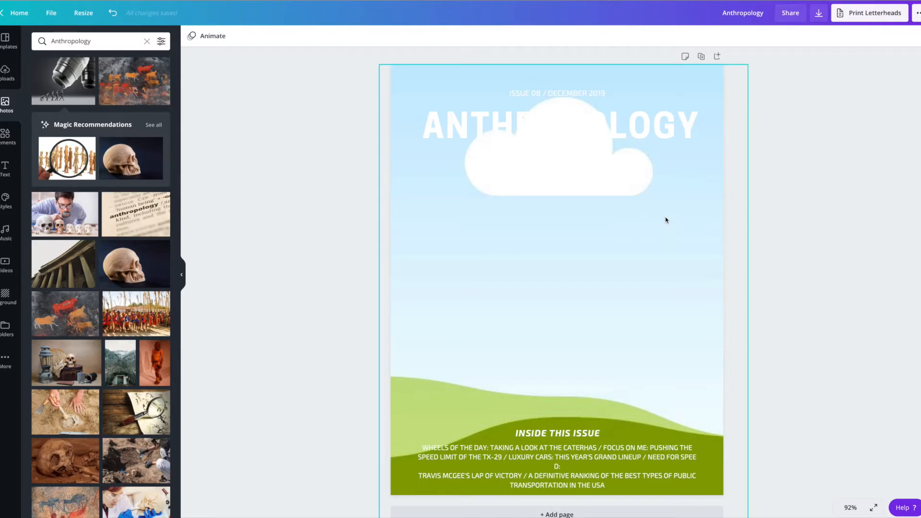
# Fill the cover's empty background frame with the microscope and human-evolution photo.
pyautogui.moveTo(72, 96); pyautogui.dragTo(448, 208)
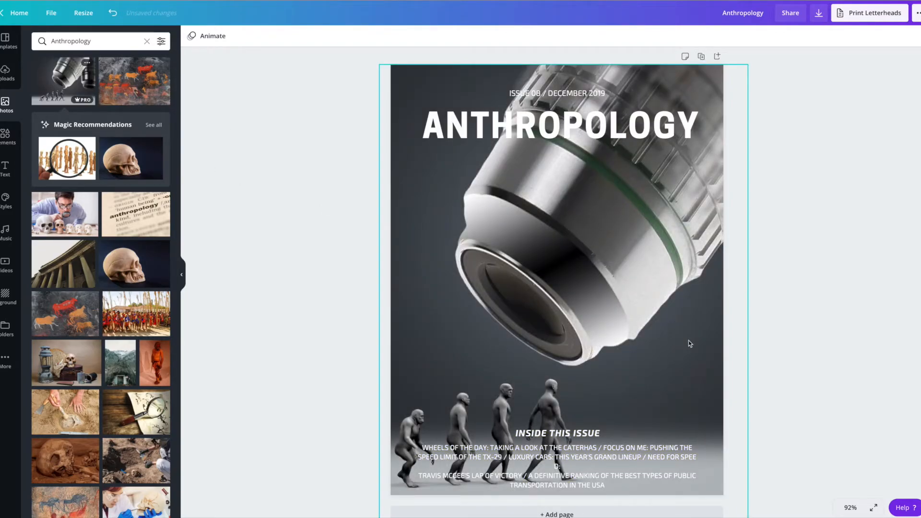
pyautogui.click(681, 378)
pyautogui.doubleClick(570, 92)
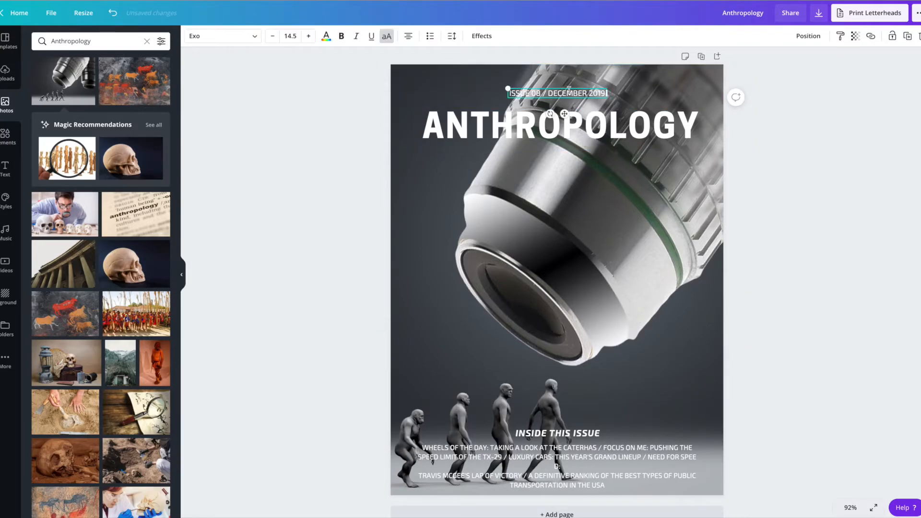
pyautogui.click(707, 313)
# Try a violet text color on the "ANTHROPOLOGY" title.
pyautogui.doubleClick(483, 126)
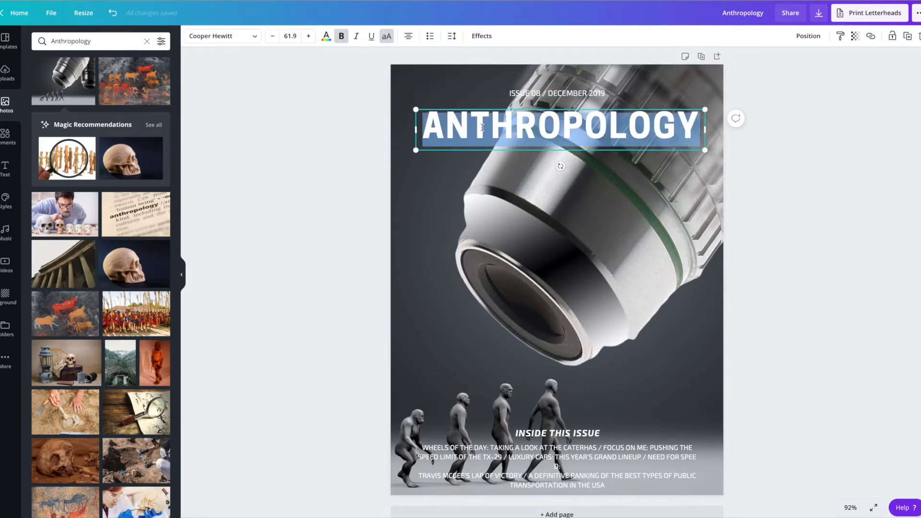
pyautogui.click(326, 36)
pyautogui.click(161, 189)
pyautogui.click(444, 181)
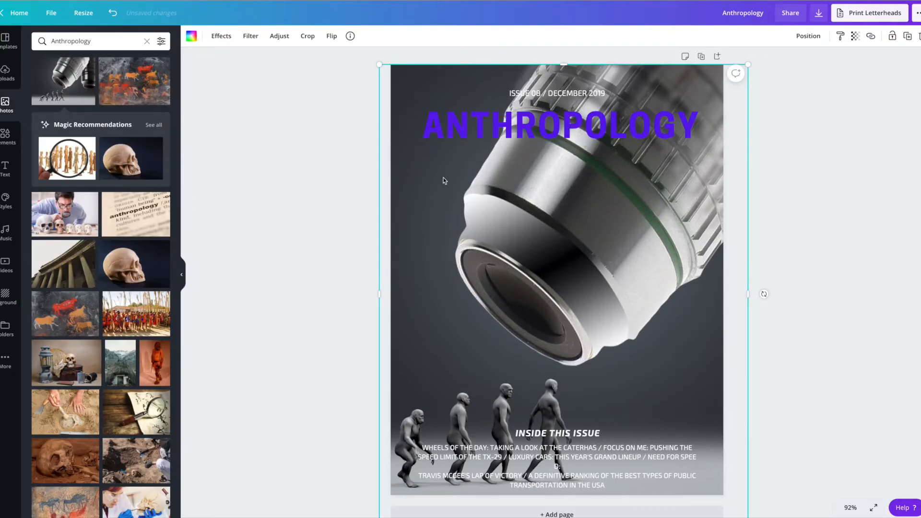
# Recolor the "ANTHROPOLOGY" title with the light gray default color and deselect it.
pyautogui.doubleClick(488, 133)
pyautogui.click(326, 36)
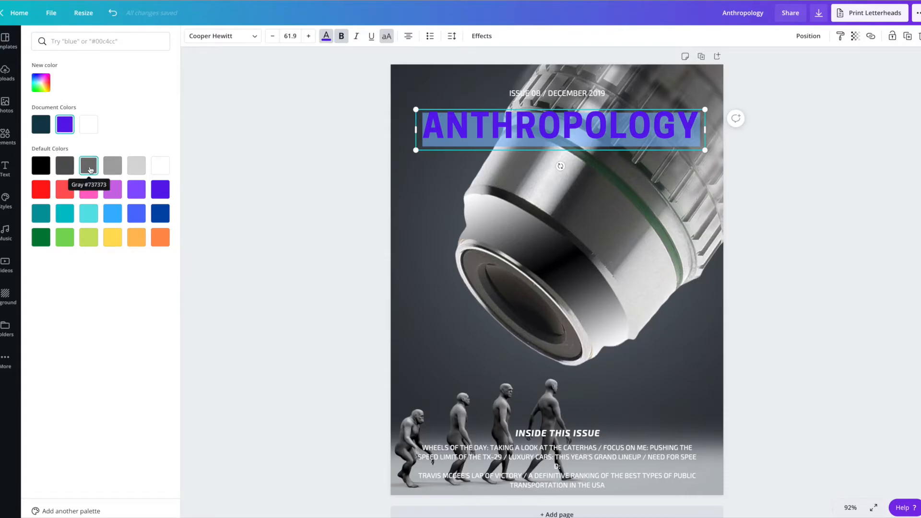
pyautogui.click(136, 165)
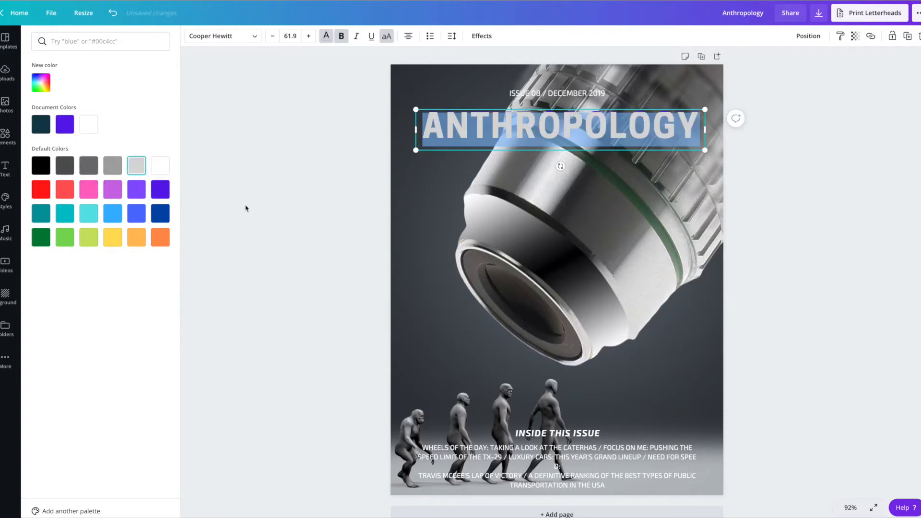
pyautogui.click(608, 340)
# Move the "ANTHROPOLOGY" title slightly lower and to the left on the cover, below the issue line.
pyautogui.moveTo(587, 138); pyautogui.dragTo(572, 154)
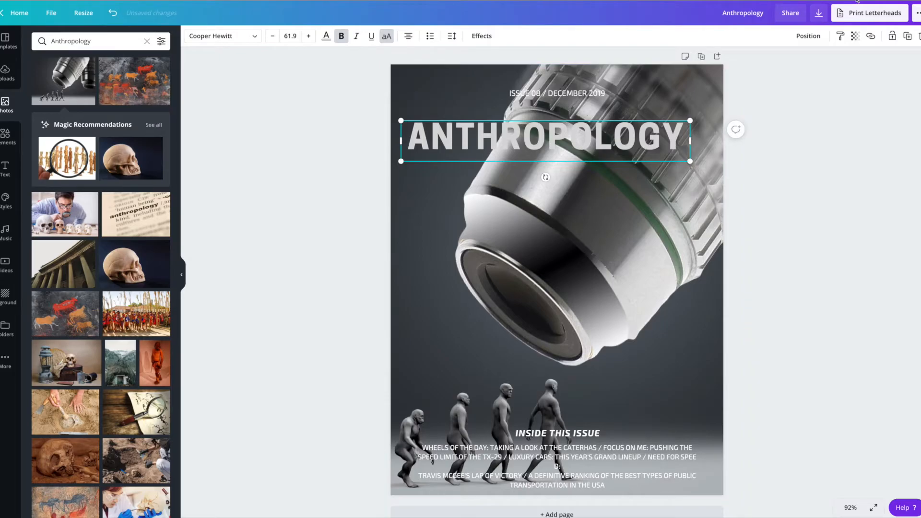
pyautogui.click(871, 36)
pyautogui.click(715, 213)
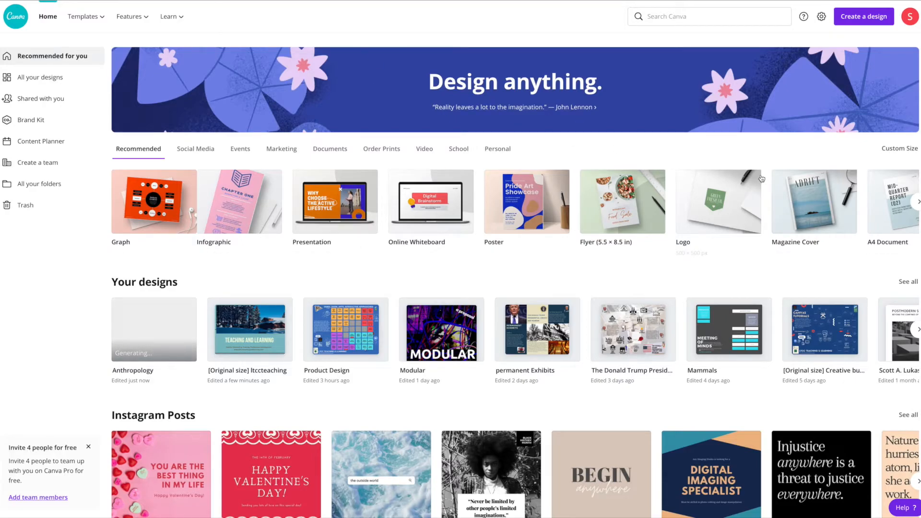
# Create a new Infographic design from the home page and apply the "Simple Steps to Bicycle Safety" template.
pyautogui.click(245, 195)
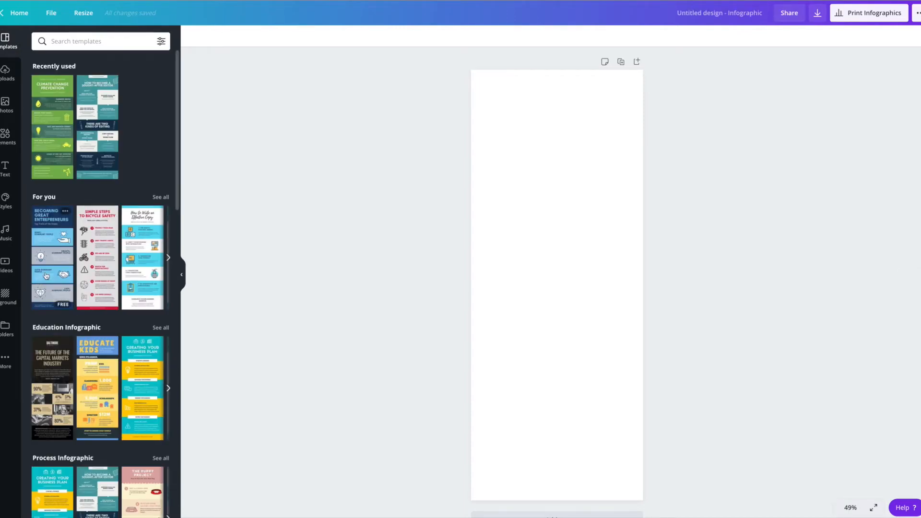
pyautogui.click(98, 258)
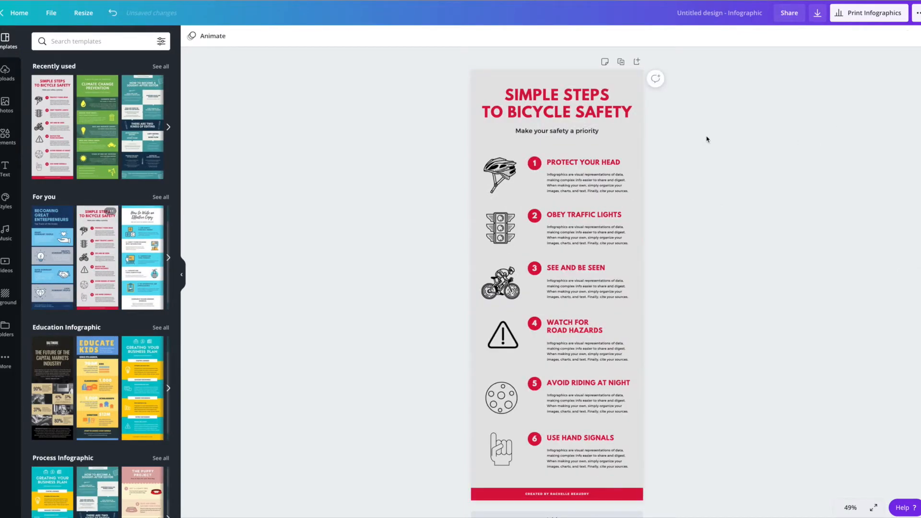
pyautogui.click(580, 183)
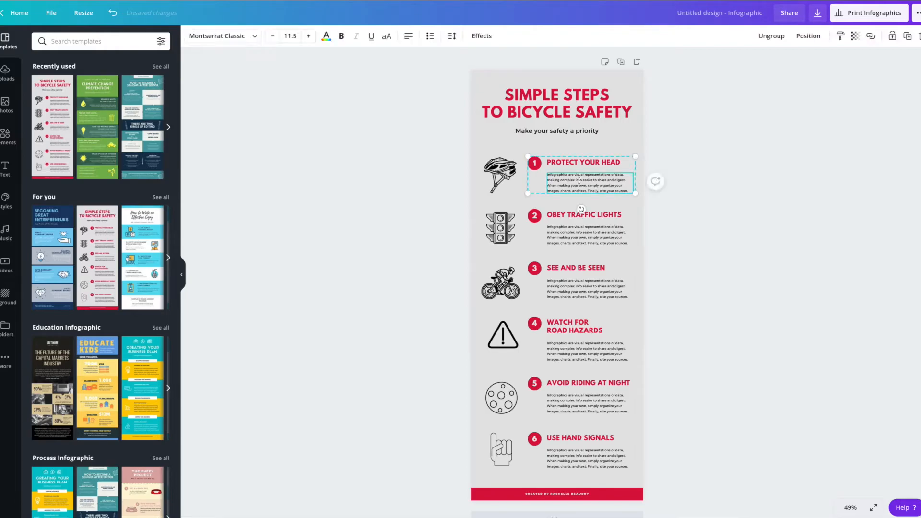
# Replace the whole infographic title "SIMPLE STEPS TO BICYCLE SAFETY" with "TEST".
pyautogui.doubleClick(562, 102)
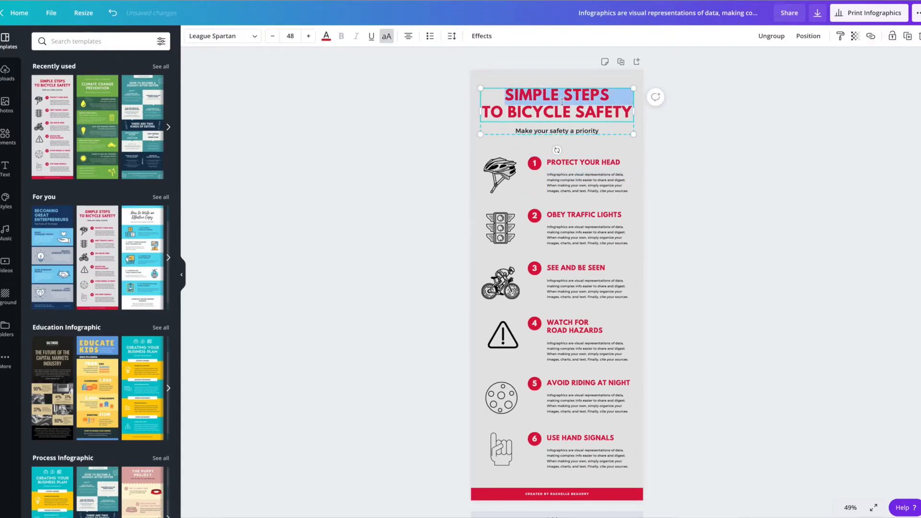
pyautogui.write('TEST')
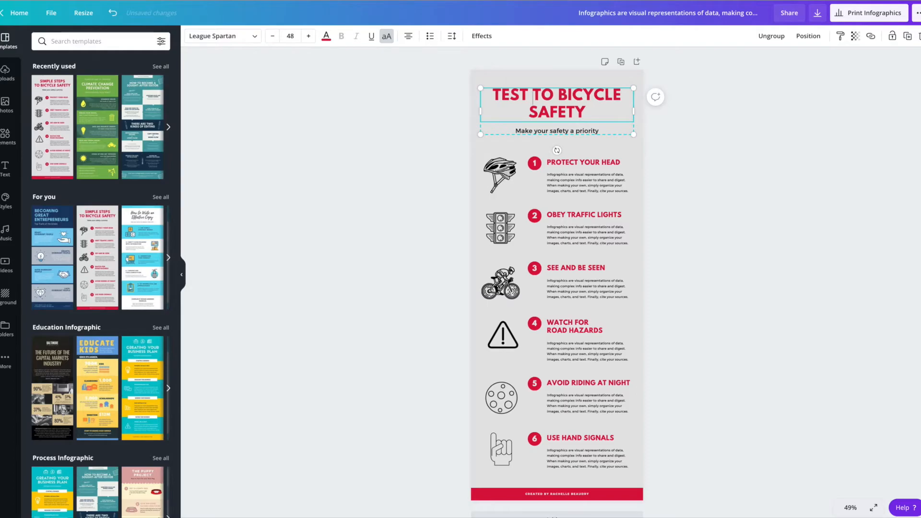
pyautogui.moveTo(586, 112)
pyautogui.mouseDown()
pyautogui.moveTo(536, 95)
pyautogui.moveTo(583, 97)
pyautogui.mouseUp()
pyautogui.press('BackSpace')
pyautogui.click(720, 143)
# Delete the helmet illustration beside "PROTECT YOUR HEAD".
pyautogui.click(504, 168)
pyautogui.moveTo(504, 168); pyautogui.dragTo(506, 149)
pyautogui.press('Delete')
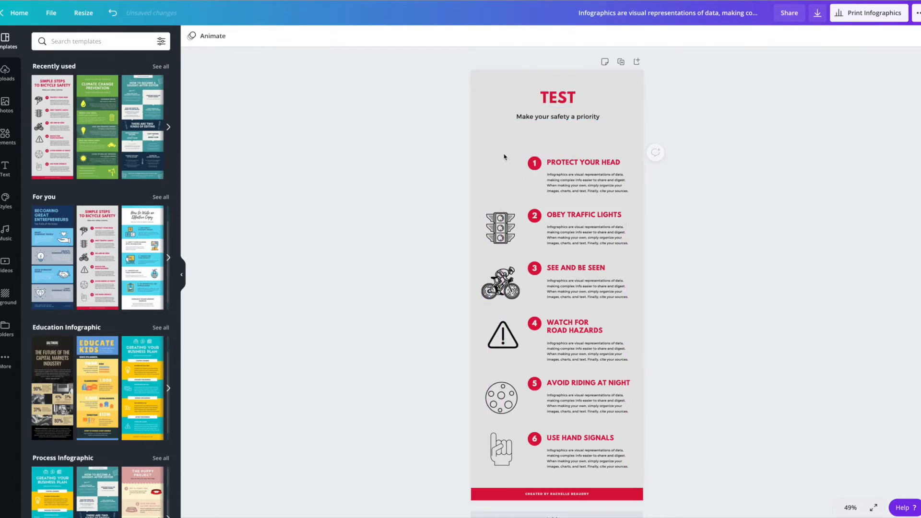
# Search the elements library for "Phone".
pyautogui.click(6, 136)
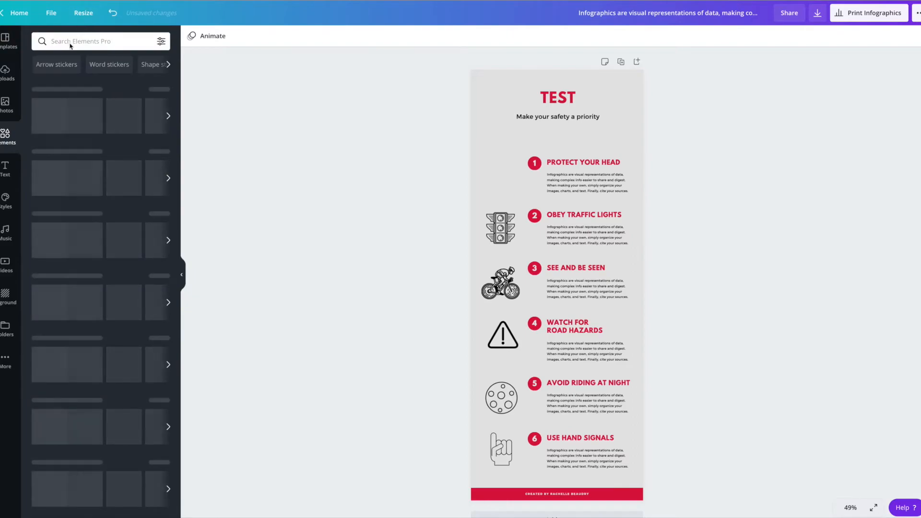
pyautogui.click(72, 40)
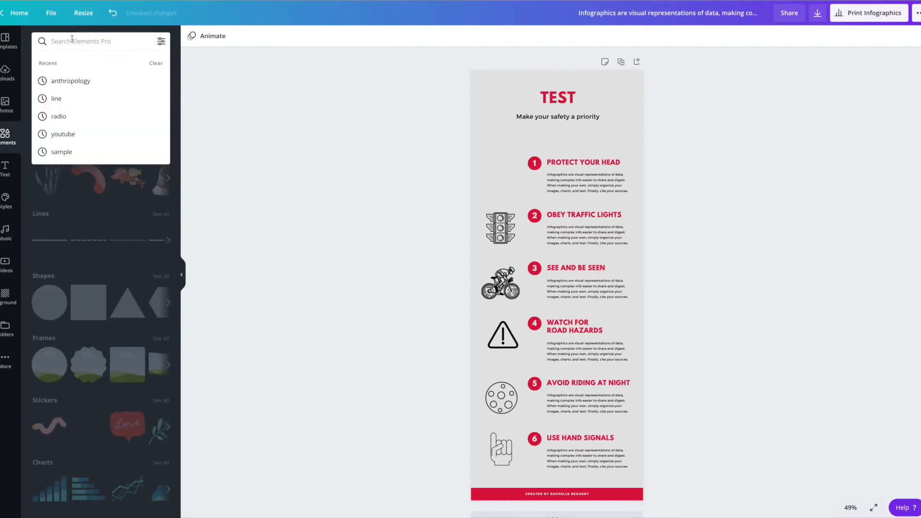
pyautogui.write('Phone')
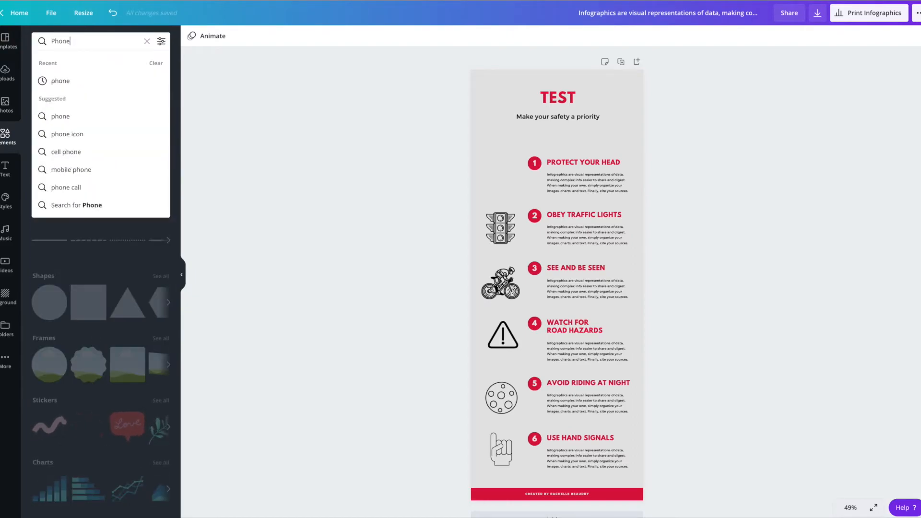
pyautogui.press('Return')
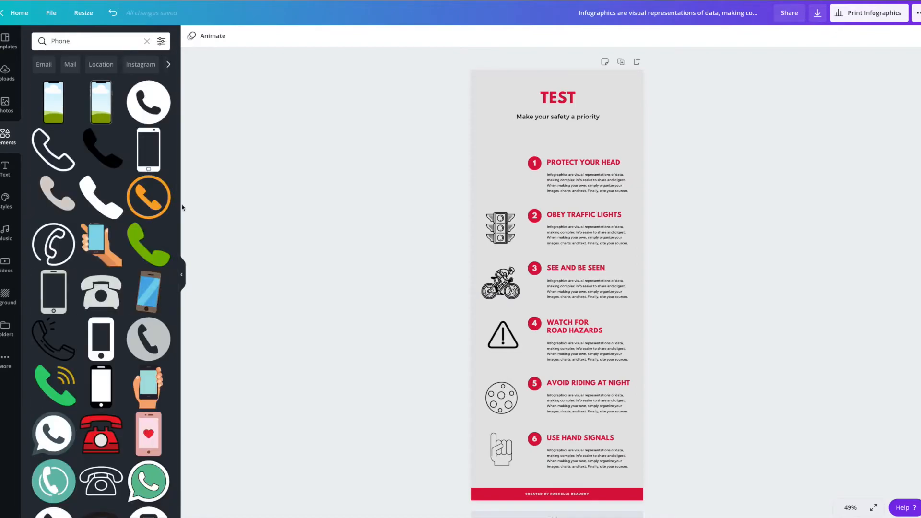
# Add the notched smartphone frame, shrink it to icon size and place it beside "PROTECT YOUR HEAD".
pyautogui.moveTo(323, 157); pyautogui.dragTo(480, 163)
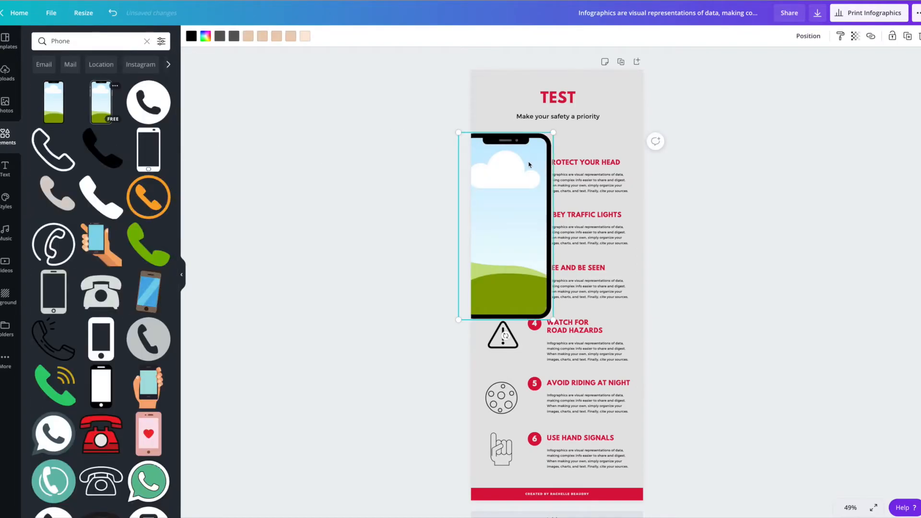
pyautogui.moveTo(552, 134); pyautogui.dragTo(509, 211)
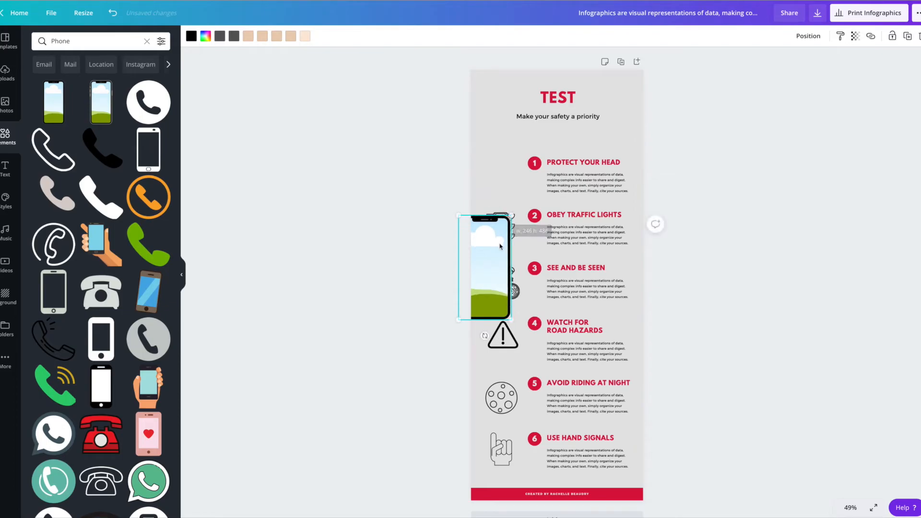
pyautogui.moveTo(485, 269); pyautogui.dragTo(547, 197)
pyautogui.moveTo(572, 246); pyautogui.dragTo(506, 163)
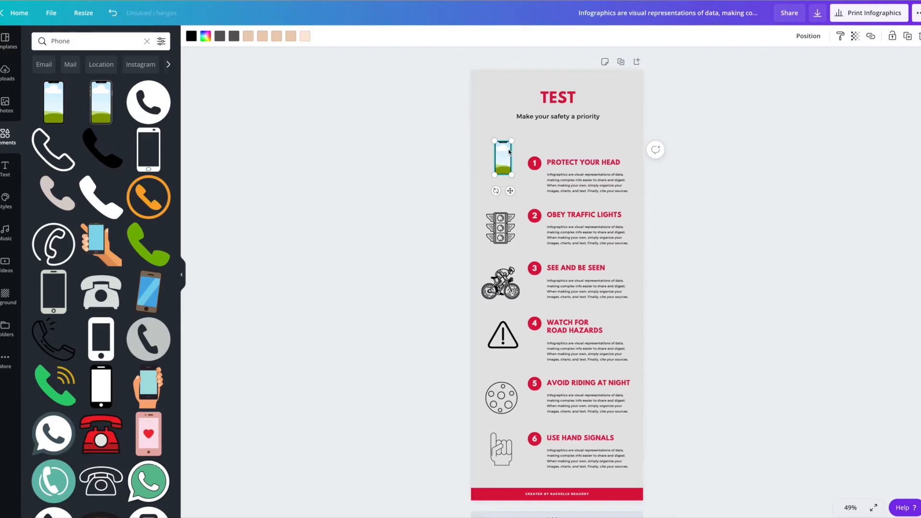
# Change the first beige color of the smartphone frame to black and deselect the frame.
pyautogui.click(515, 119)
pyautogui.click(507, 164)
pyautogui.click(248, 36)
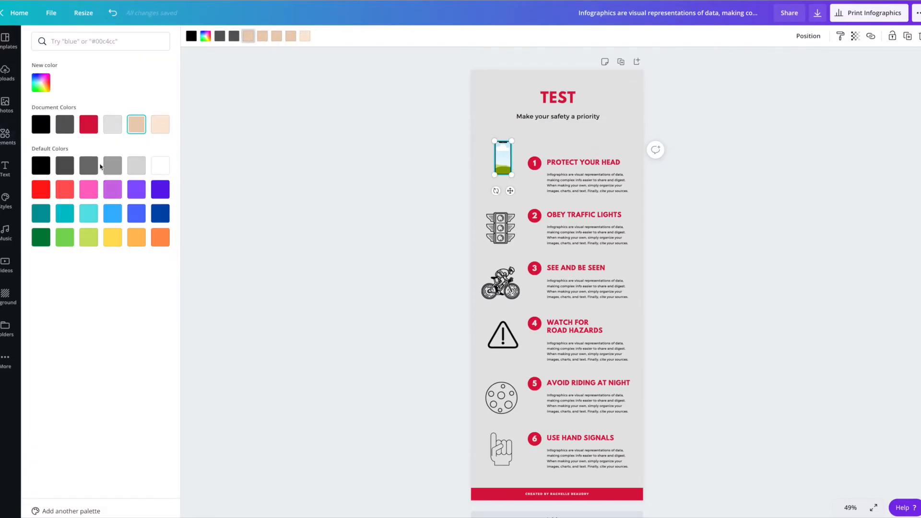
pyautogui.click(41, 167)
pyautogui.click(586, 139)
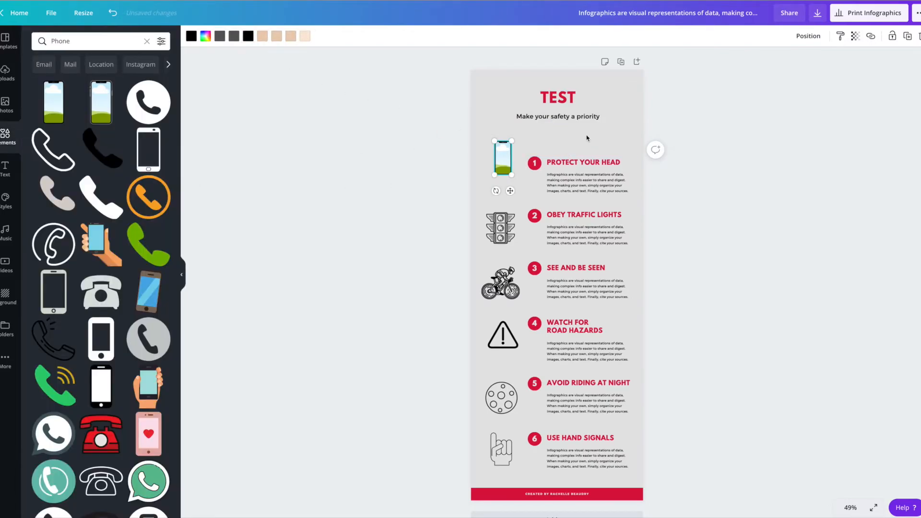
pyautogui.click(587, 138)
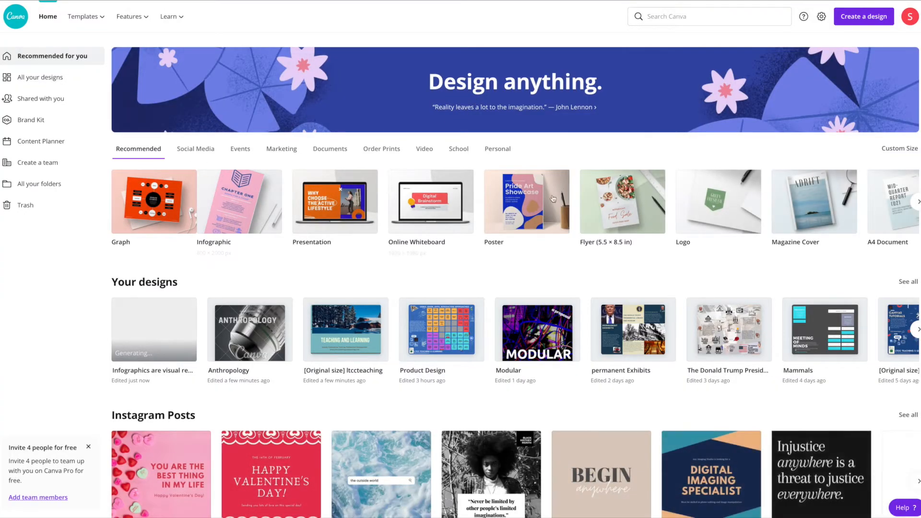
# Browse the recommended design types through to Photo Book and back to the Zoom Virtual Background type.
pyautogui.click(917, 202)
pyautogui.click(917, 202)
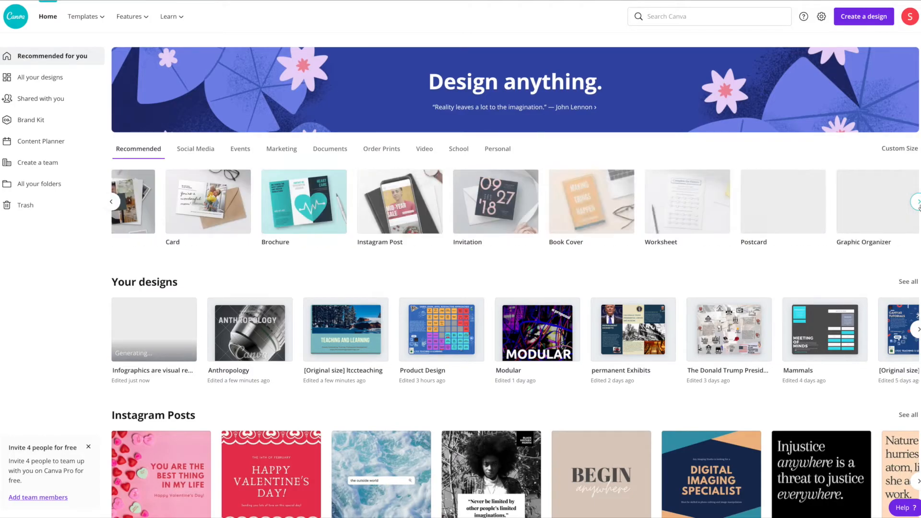
pyautogui.click(917, 202)
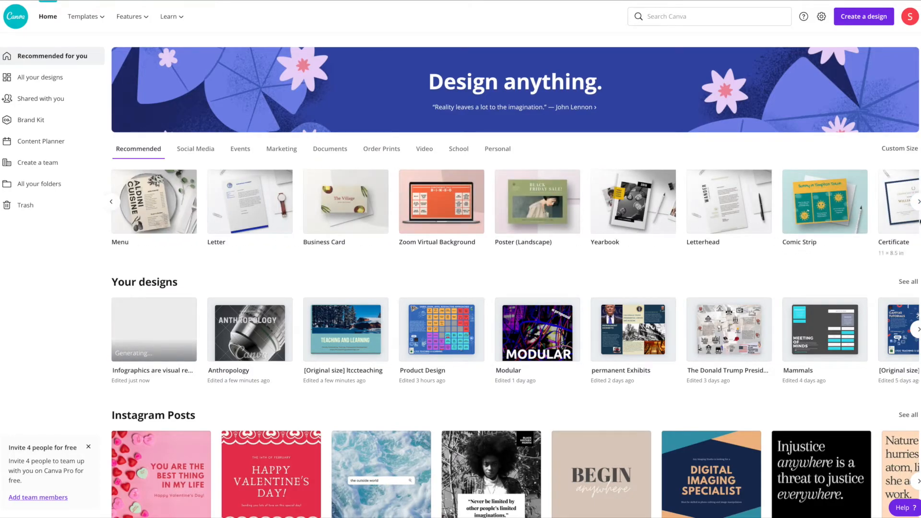
pyautogui.click(917, 202)
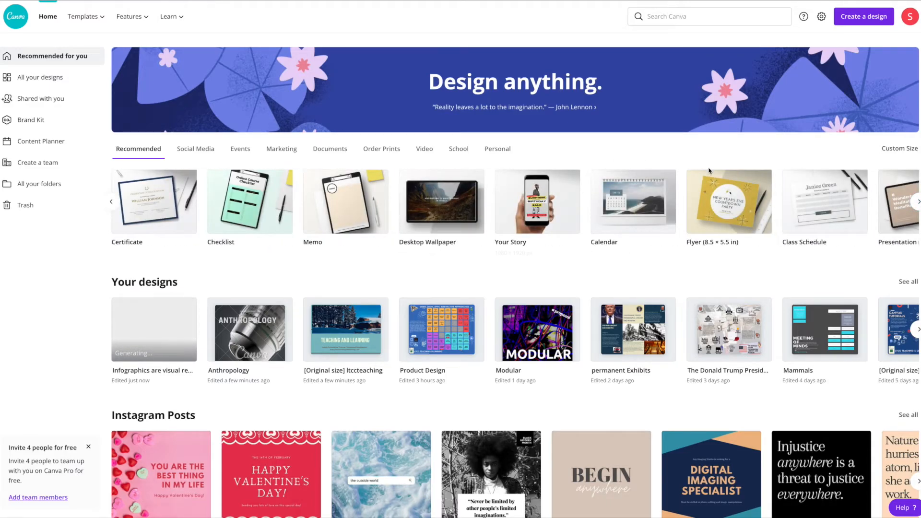
pyautogui.click(917, 202)
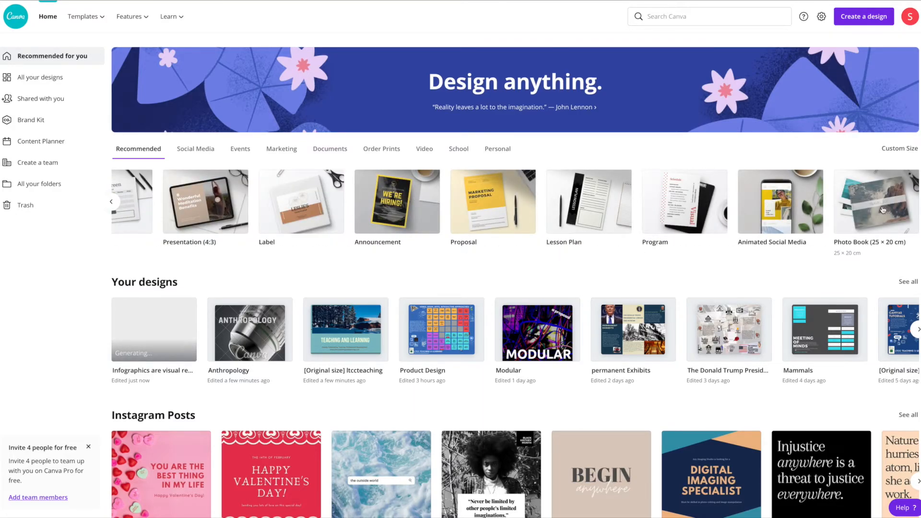
pyautogui.click(113, 203)
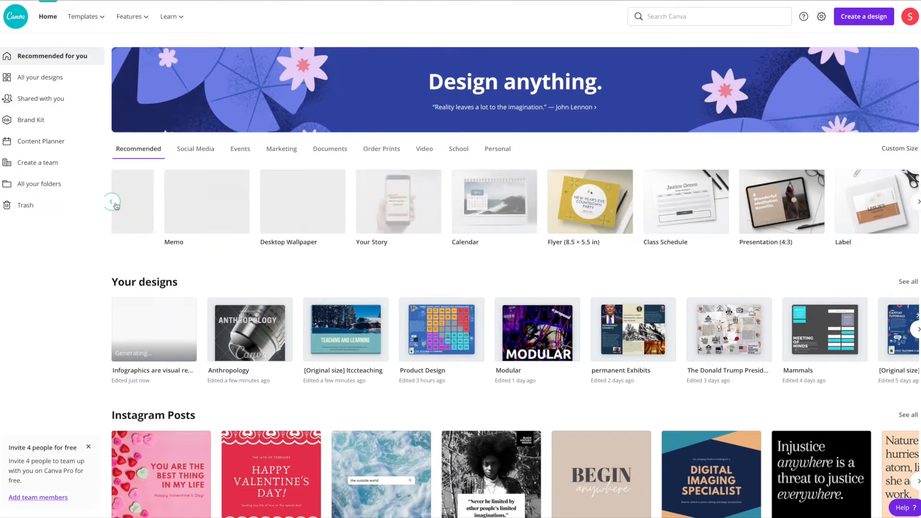
pyautogui.click(113, 204)
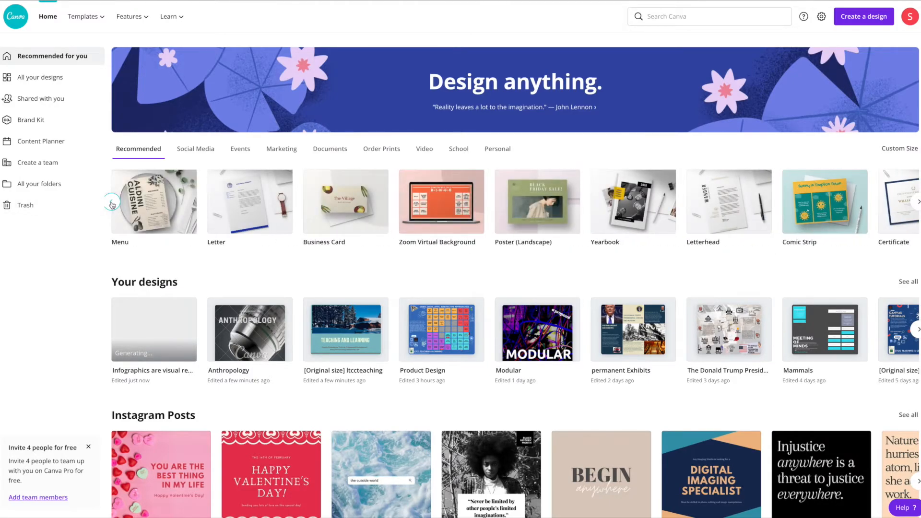
# Create a Zoom Virtual Background design and apply the starry-sky "Do all things with kindness" template.
pyautogui.click(452, 212)
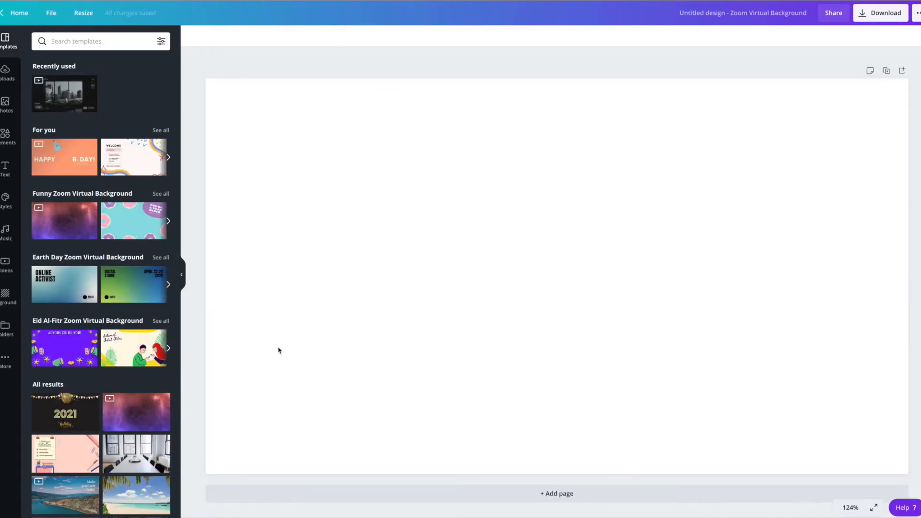
pyautogui.scroll(-5, 118, 401)
pyautogui.scroll(-3, 118, 401)
pyautogui.click(129, 196)
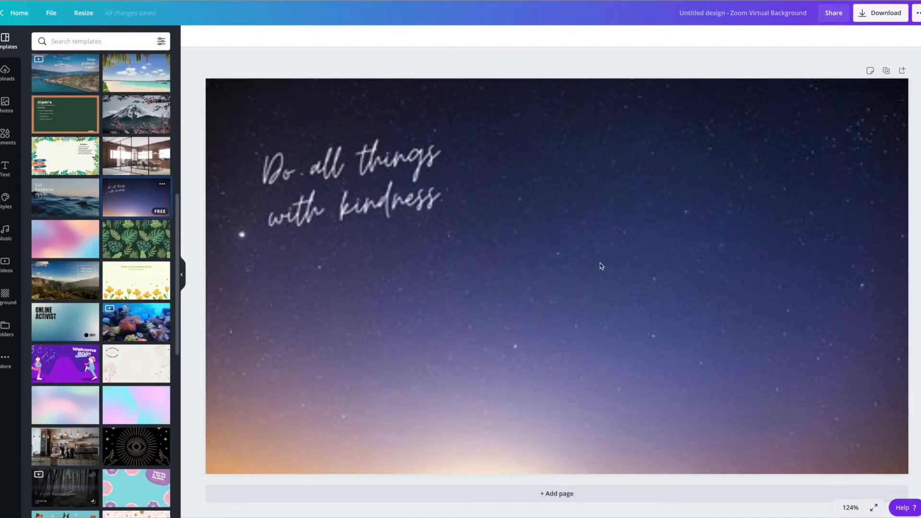
pyautogui.click(716, 262)
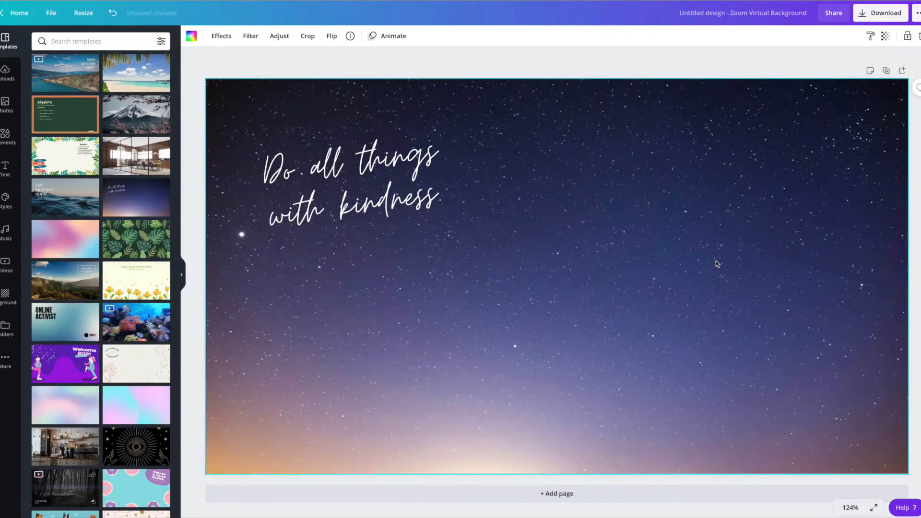
# Replace the "Do all things with kindness" text with "Test" and deselect the text box.
pyautogui.doubleClick(401, 212)
pyautogui.write('Ts')
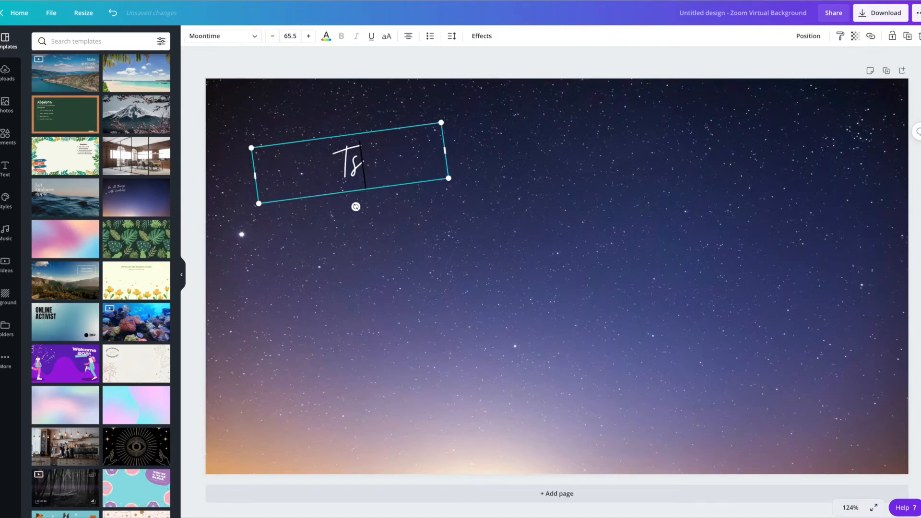
pyautogui.write('st')
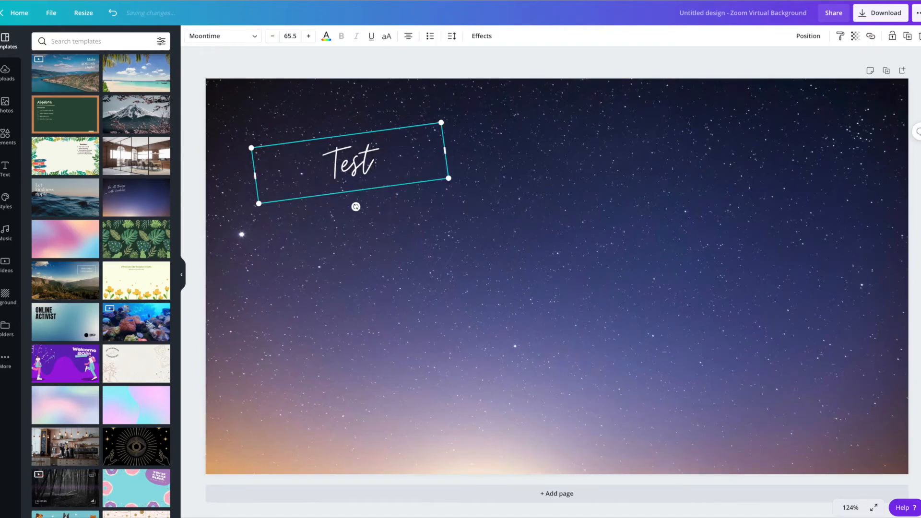
pyautogui.click(704, 251)
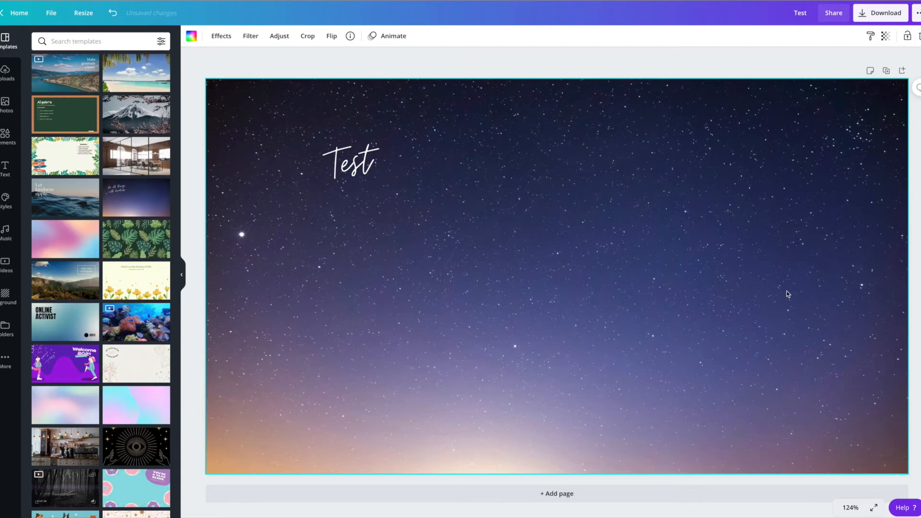
# Return to the home page, create a Presentation design and apply the "Throwback Trivia Night" title page from the 90s trivia template.
pyautogui.click(9, 15)
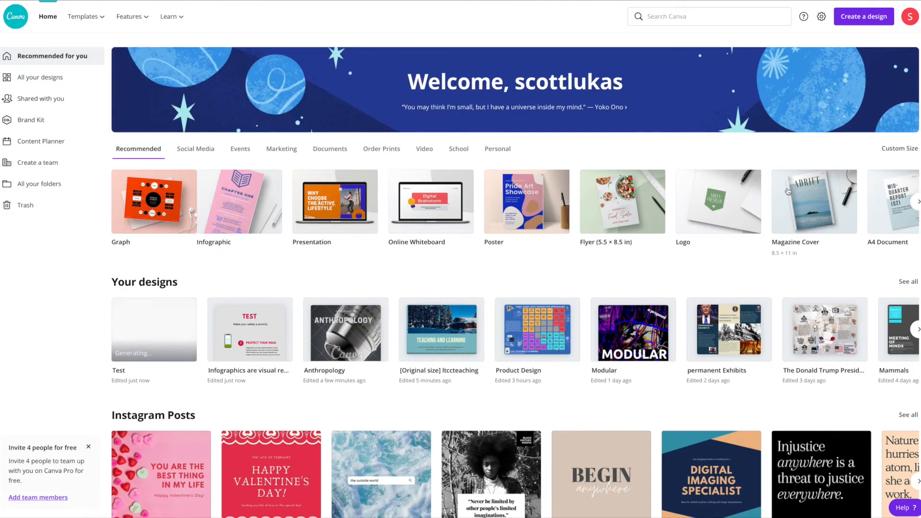
pyautogui.click(336, 214)
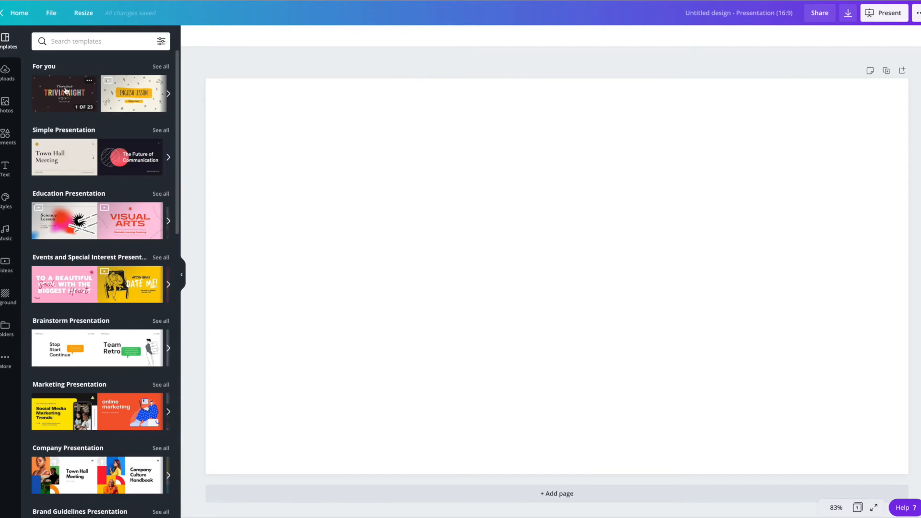
pyautogui.click(66, 91)
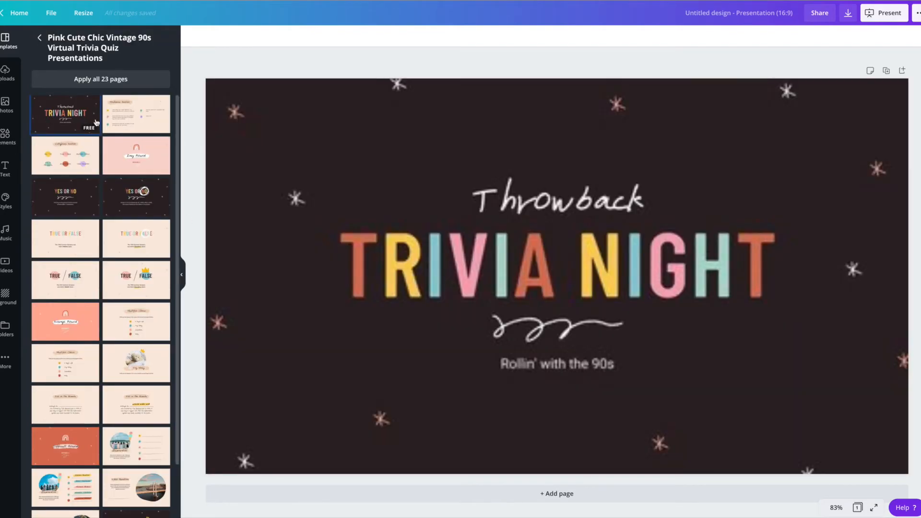
pyautogui.click(640, 337)
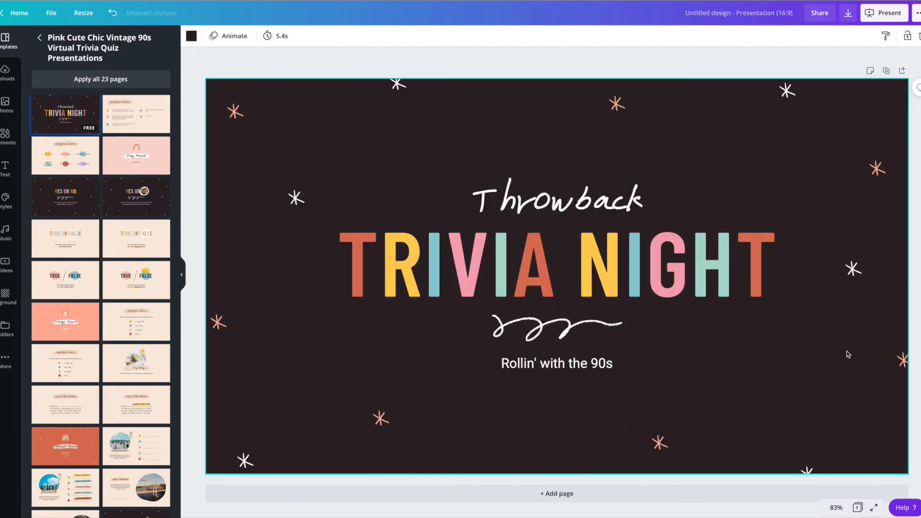